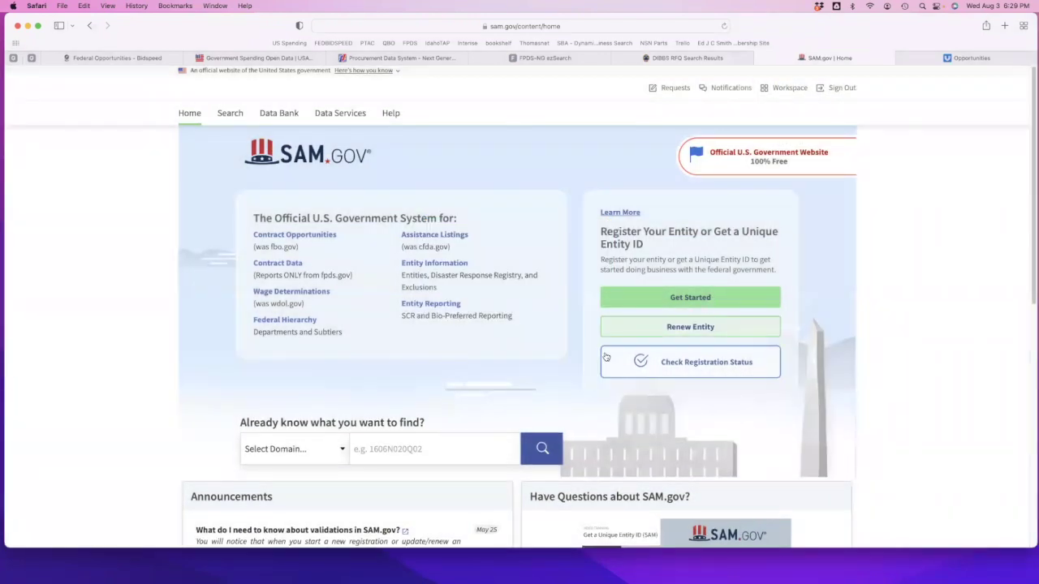
# Step: Set the home page search domain to Contract Opportunities
pyautogui.scroll(-2, 606, 357)
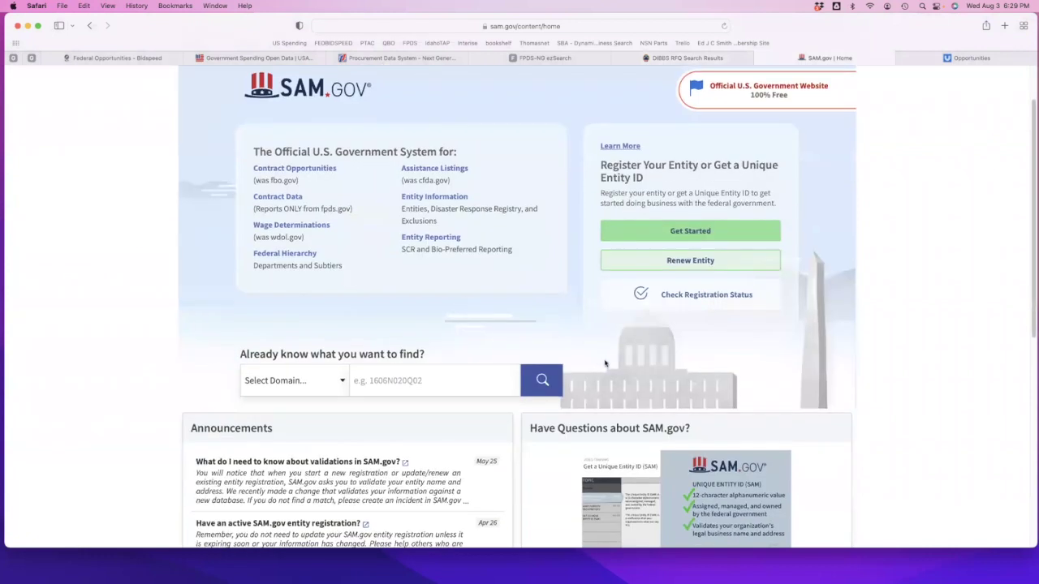
pyautogui.scroll(-1, 605, 364)
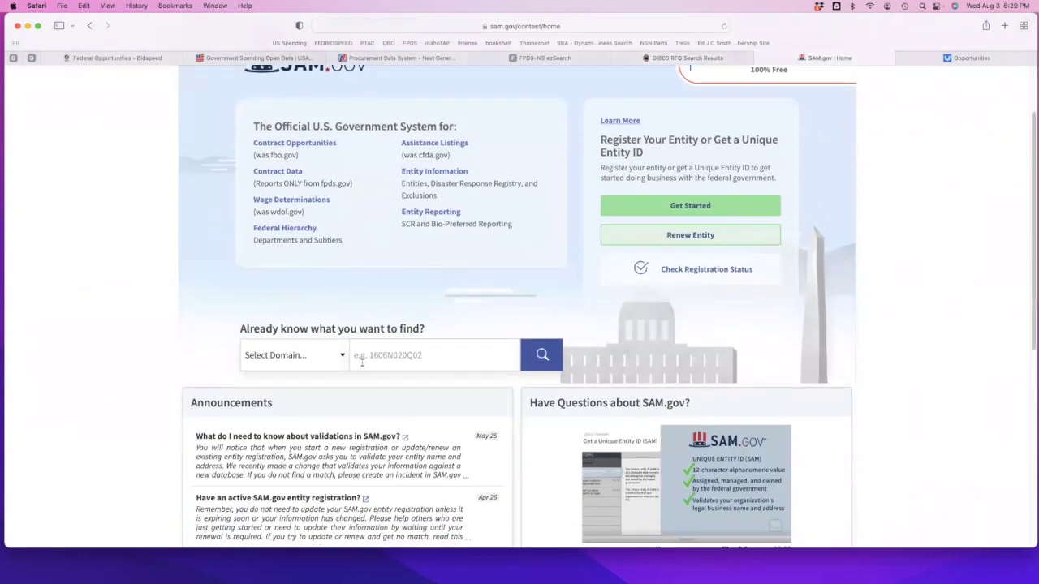
pyautogui.click(337, 358)
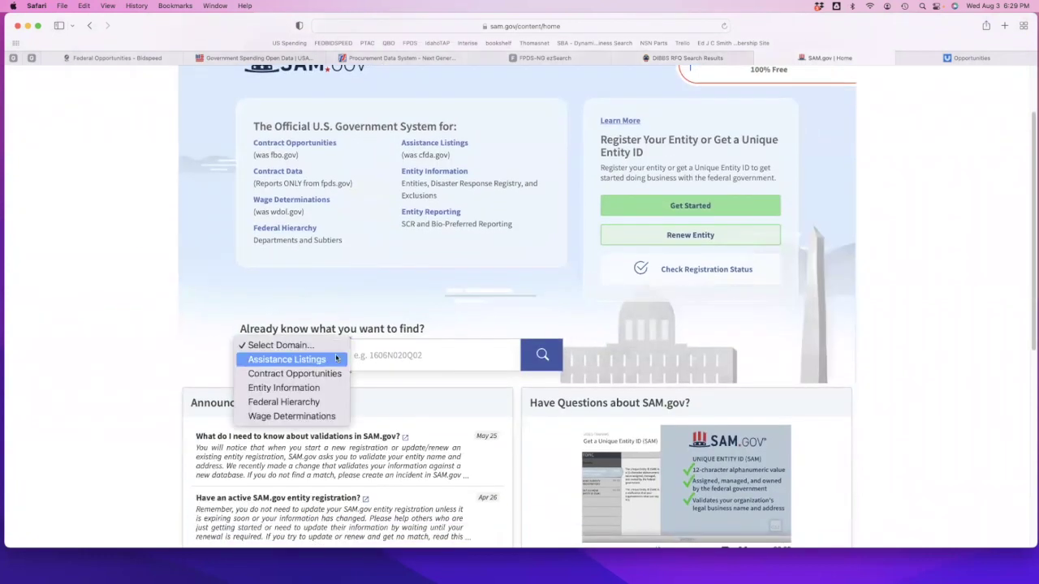
pyautogui.click(330, 376)
# Step: Enter HVAC as the search term and submit the search
pyautogui.click(421, 355)
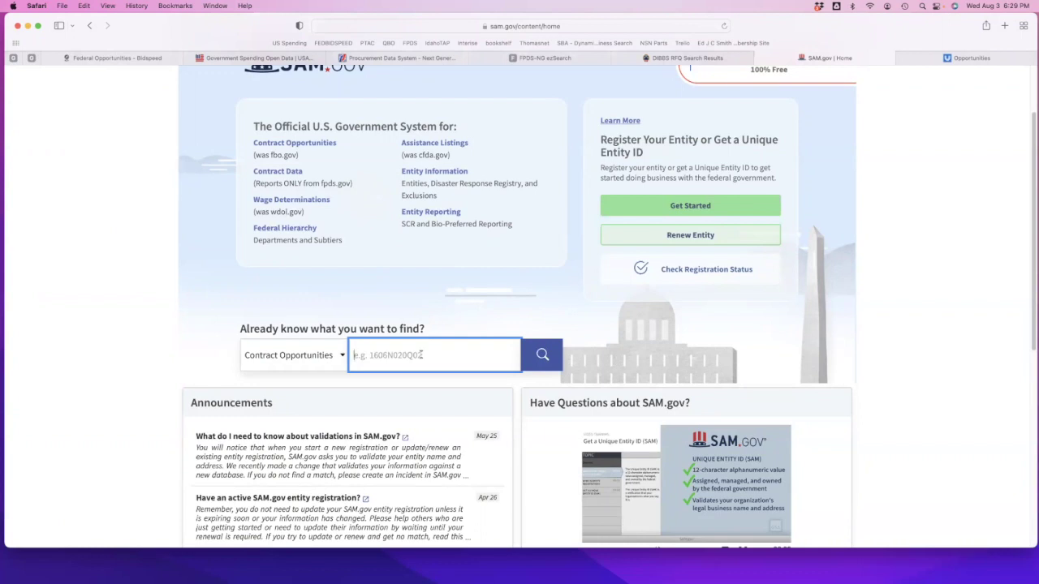
pyautogui.write('ele')
pyautogui.press('BackSpace')
pyautogui.write('HAV')
pyautogui.press('BackSpace')
pyautogui.press('BackSpace')
pyautogui.press('Return')
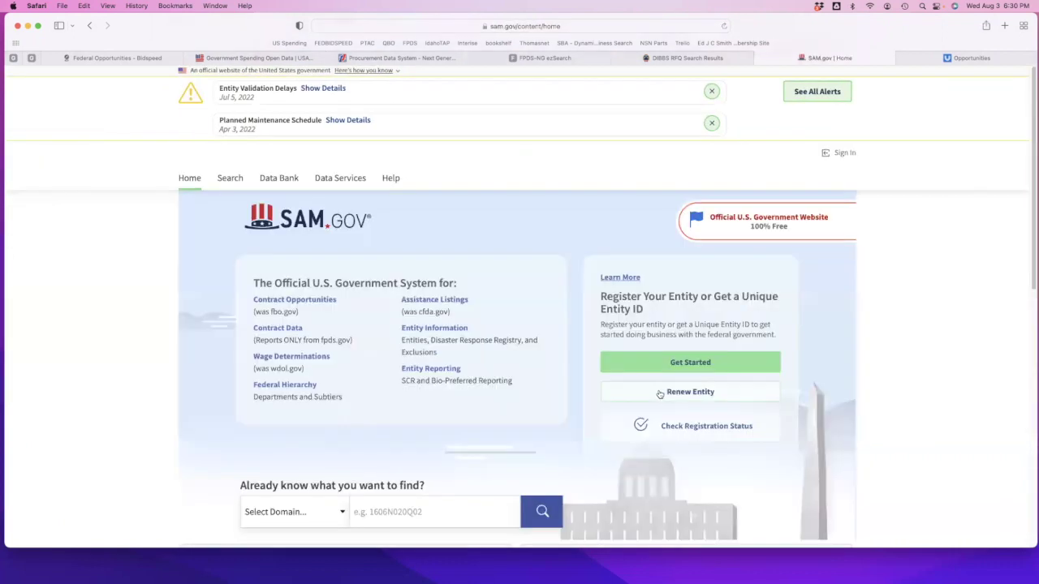
# Step: Select Contract Opportunities again as the search domain on the home page
pyautogui.scroll(-5, 660, 394)
pyautogui.scroll(5, 660, 392)
pyautogui.scroll(-2, 501, 415)
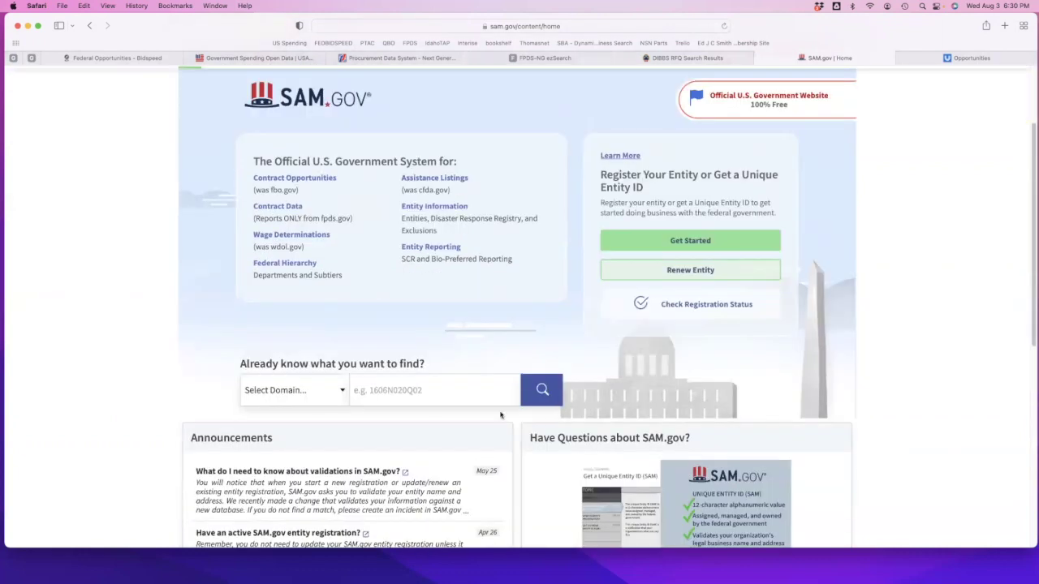
pyautogui.click(338, 398)
pyautogui.click(328, 405)
pyautogui.click(438, 393)
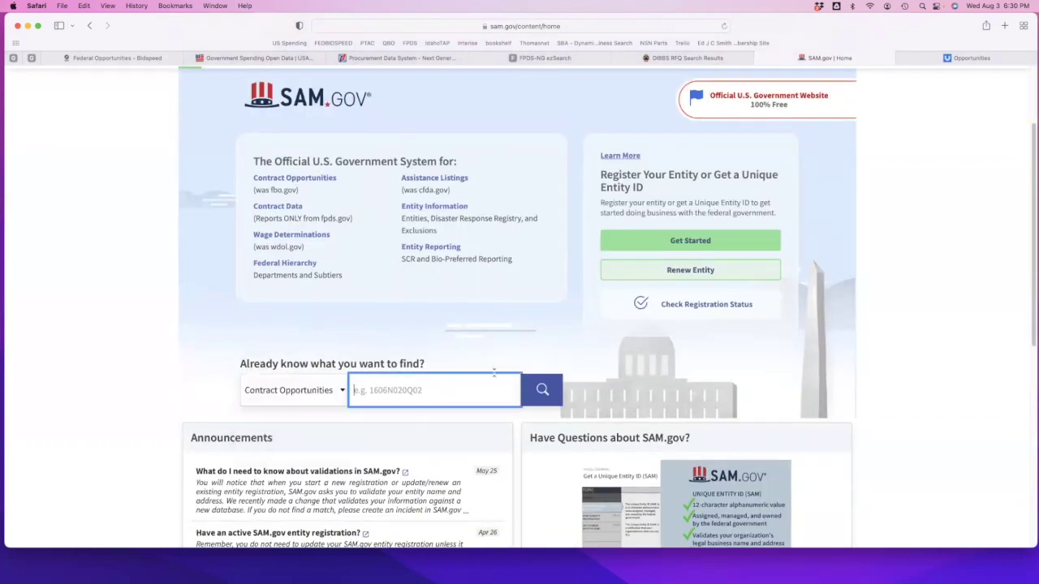
pyautogui.scroll(2, 585, 333)
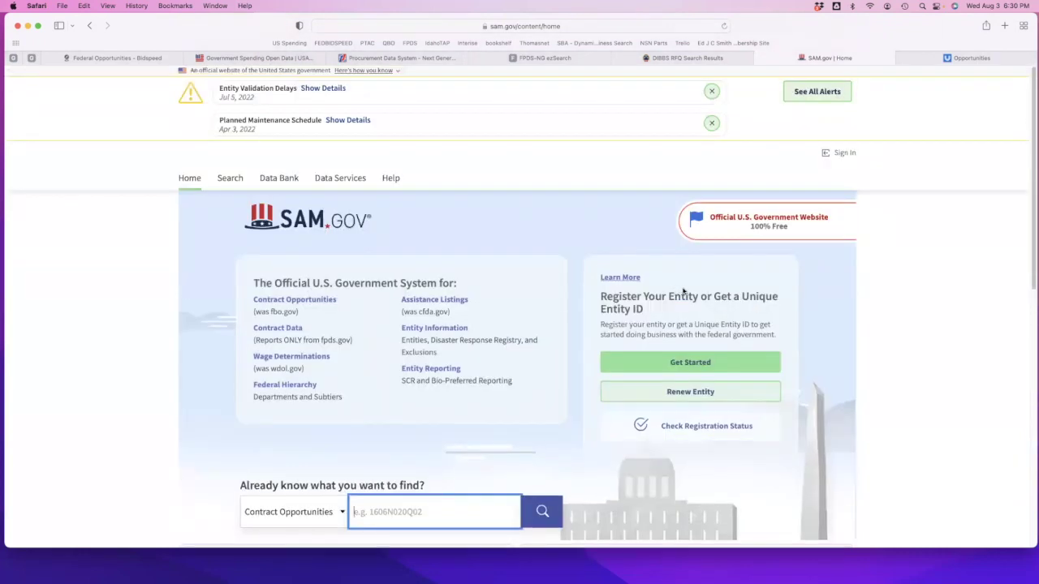
# Step: Sign in through Login.gov with saved credentials after accepting the terms
pyautogui.click(846, 153)
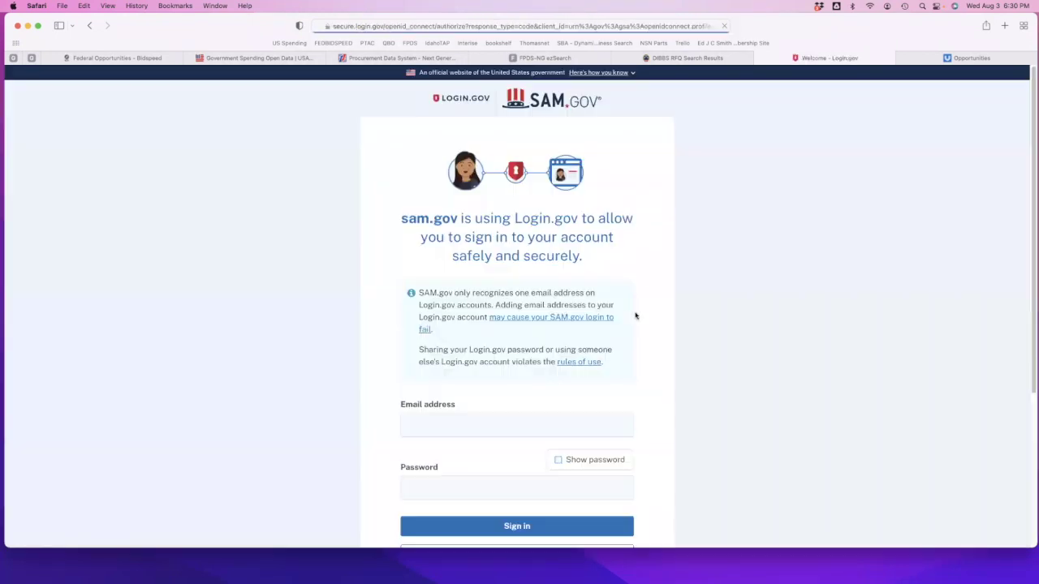
pyautogui.click(531, 428)
pyautogui.click(500, 450)
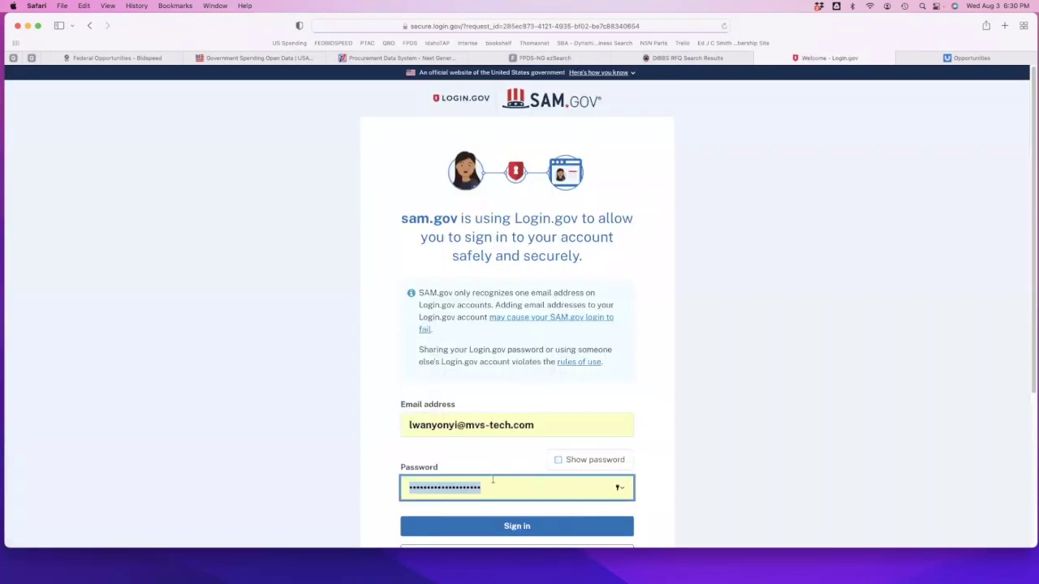
pyautogui.scroll(-3, 559, 499)
pyautogui.click(501, 344)
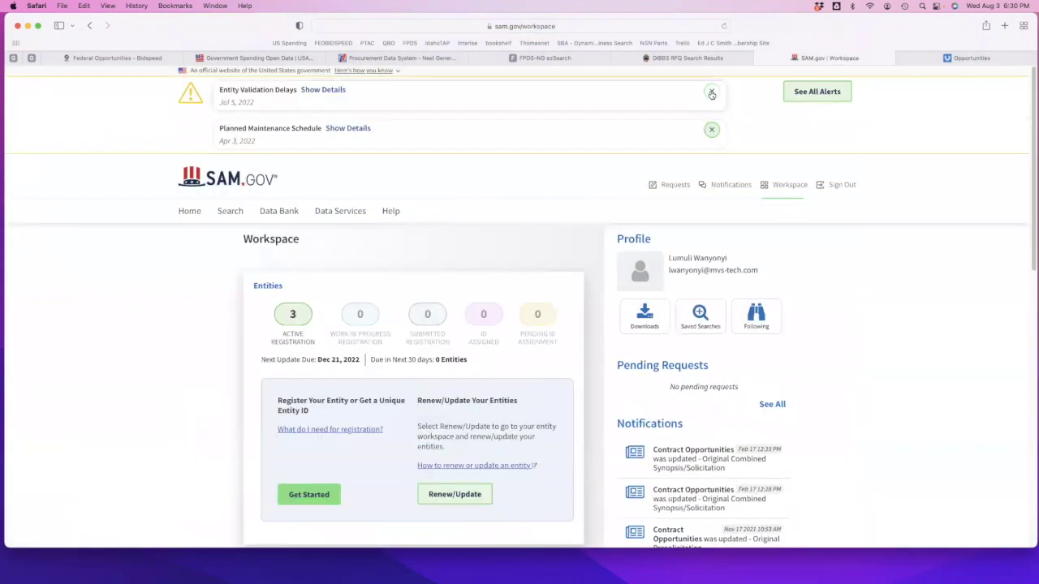
# Step: Dismiss the Entity Validation Delays and Planned Maintenance Schedule alerts on the Workspace
pyautogui.click(711, 91)
pyautogui.click(711, 91)
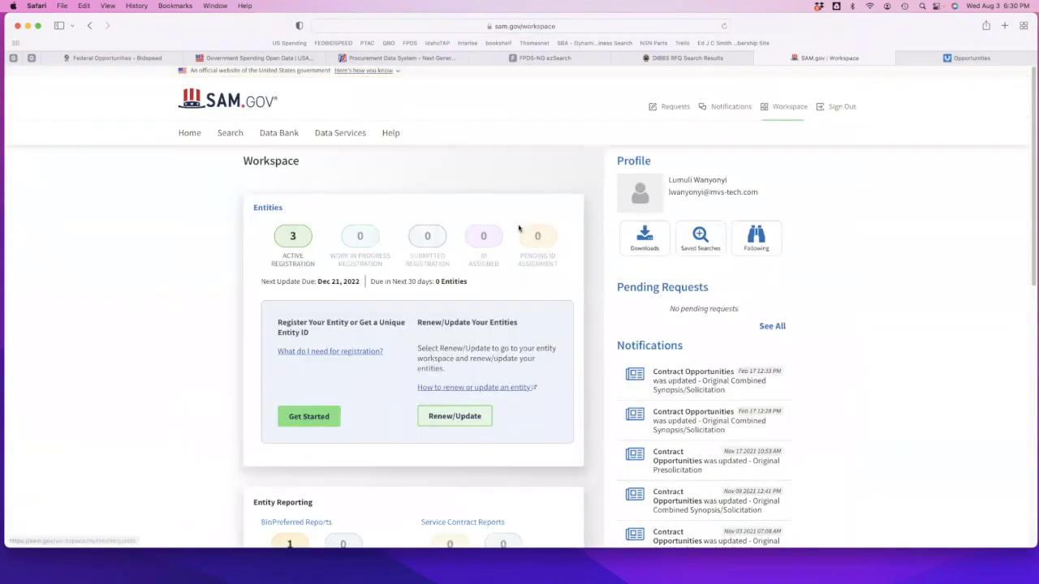
pyautogui.scroll(-3, 640, 398)
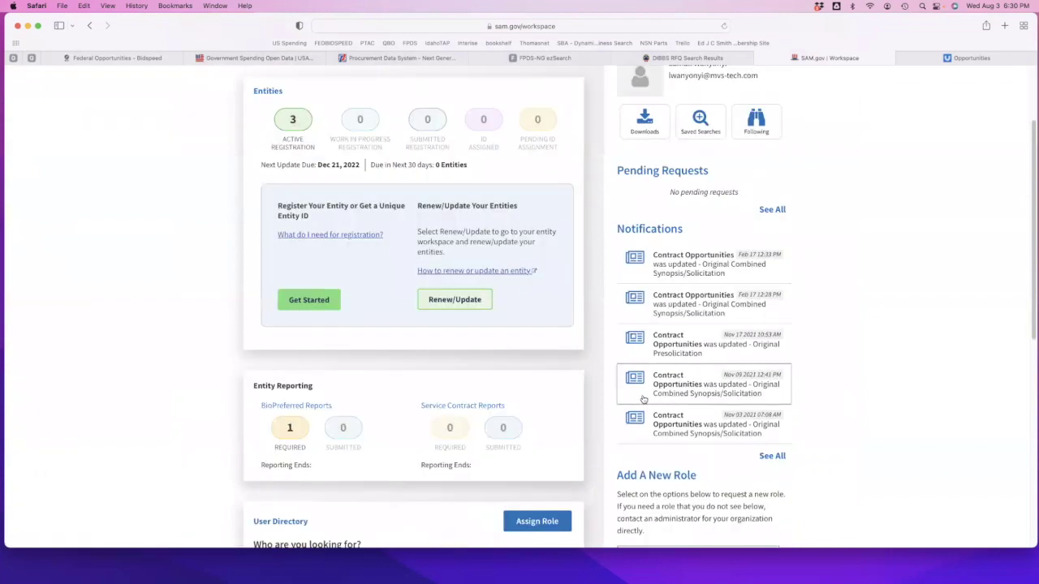
pyautogui.scroll(3, 640, 398)
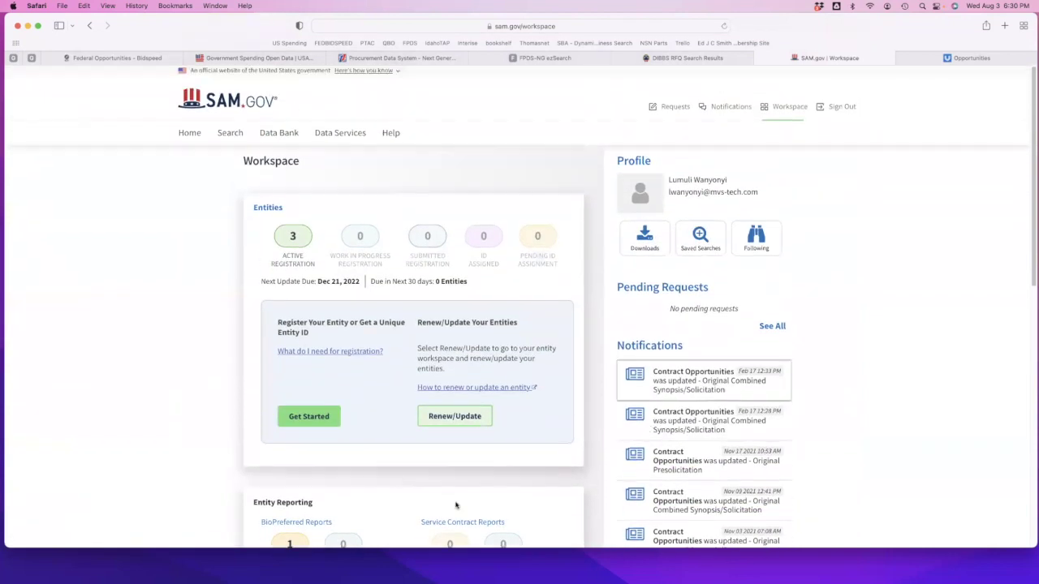
# Step: From Home, search Contract Opportunities for hvac, returning 1,256 notices
pyautogui.click(189, 134)
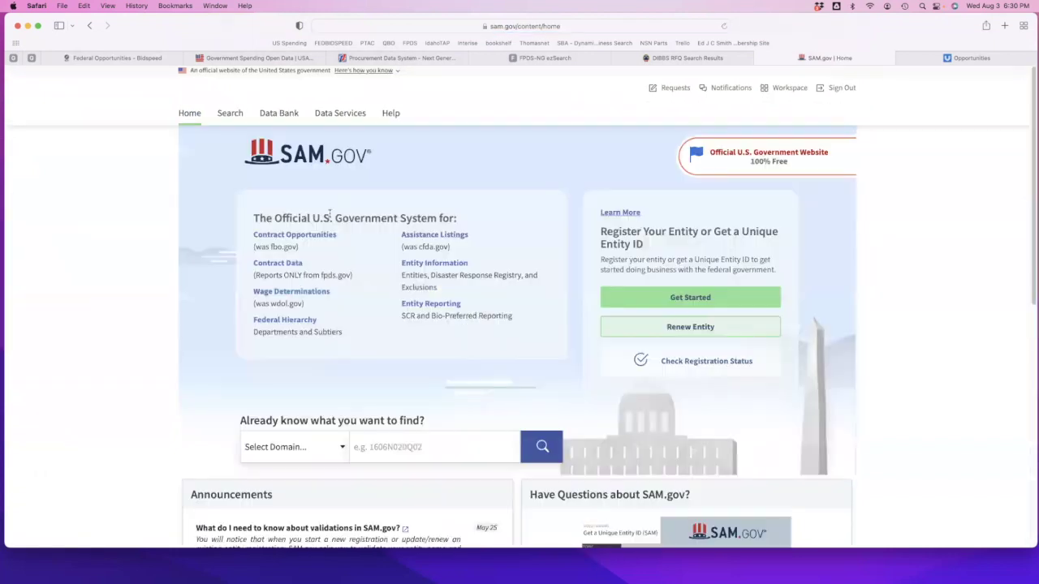
pyautogui.click(294, 455)
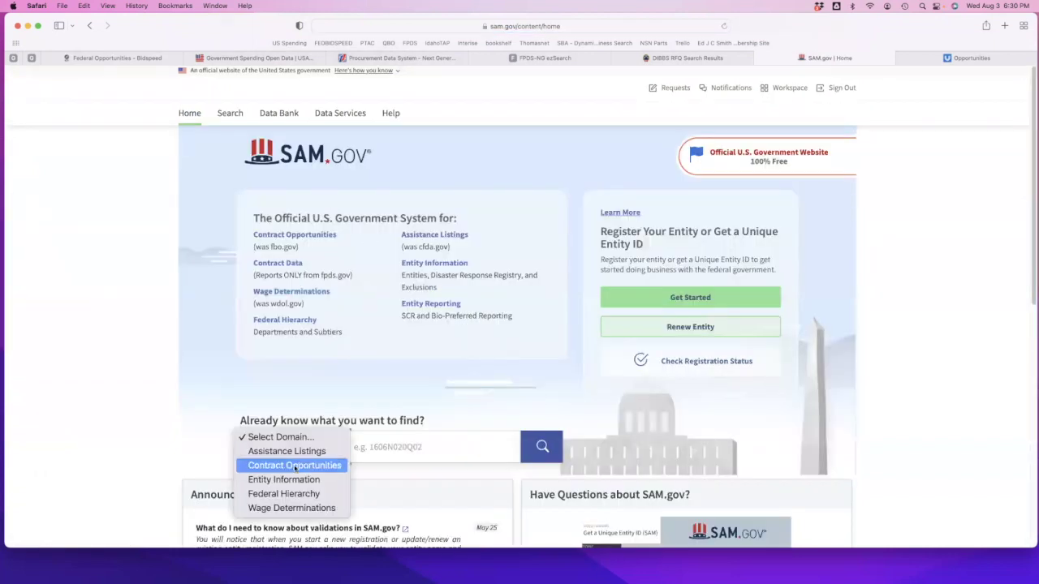
pyautogui.click(384, 446)
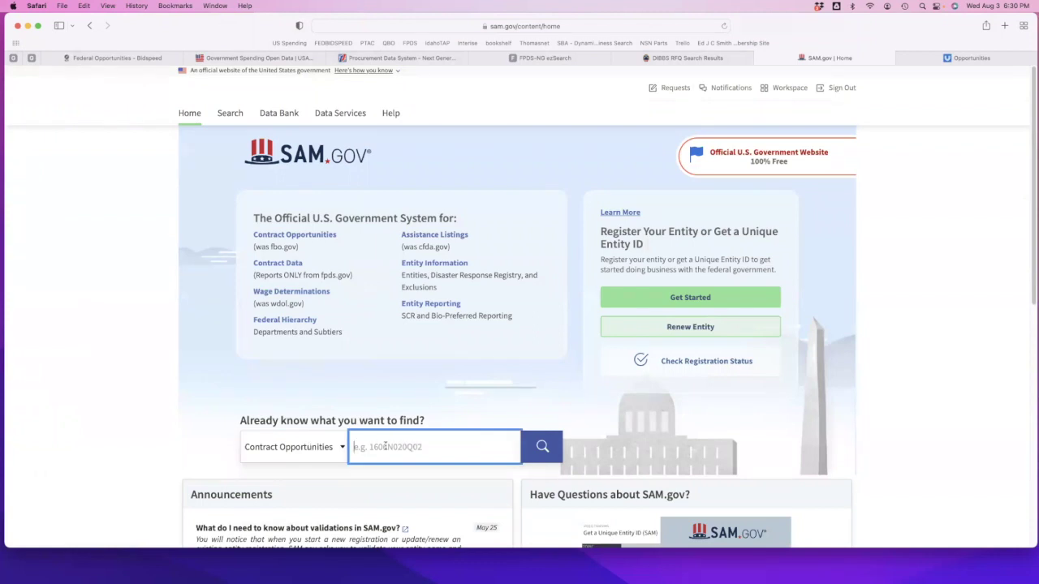
pyautogui.write('ha')
pyautogui.write('ac')
pyautogui.press('Return')
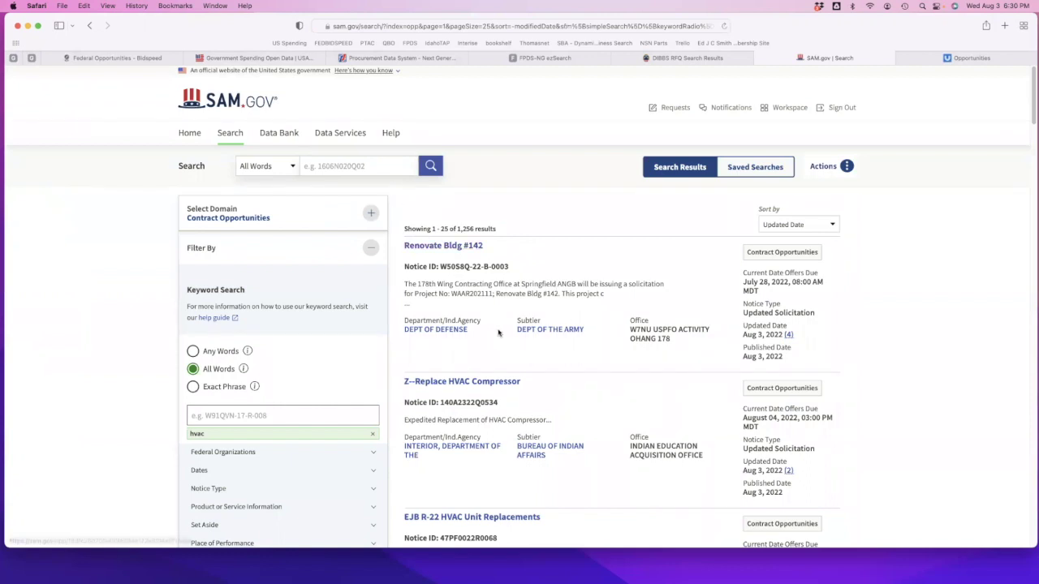
pyautogui.scroll(-1, 501, 333)
pyautogui.scroll(-3, 502, 334)
pyautogui.scroll(3, 503, 330)
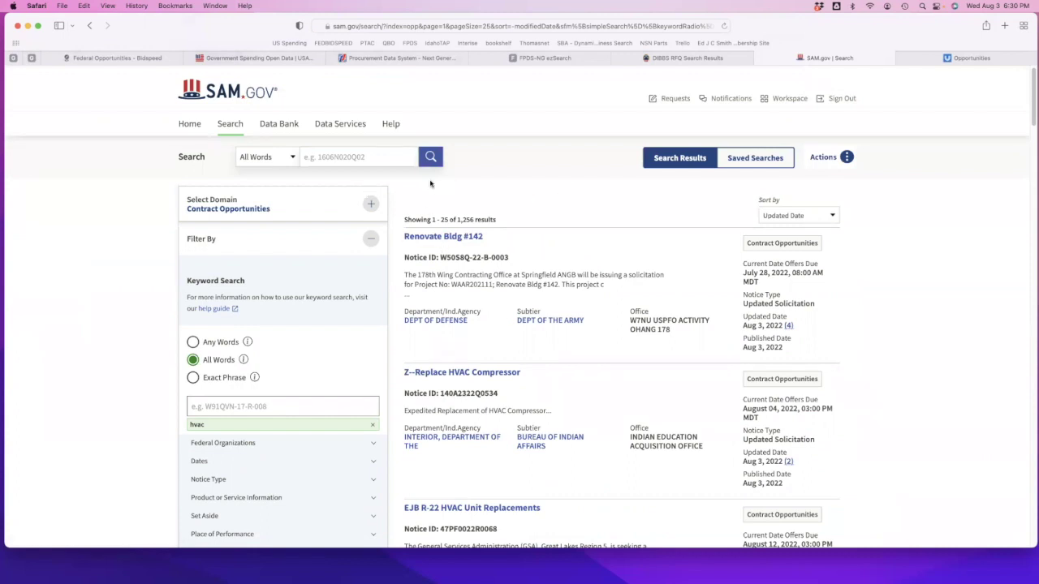
pyautogui.doubleClick(472, 219)
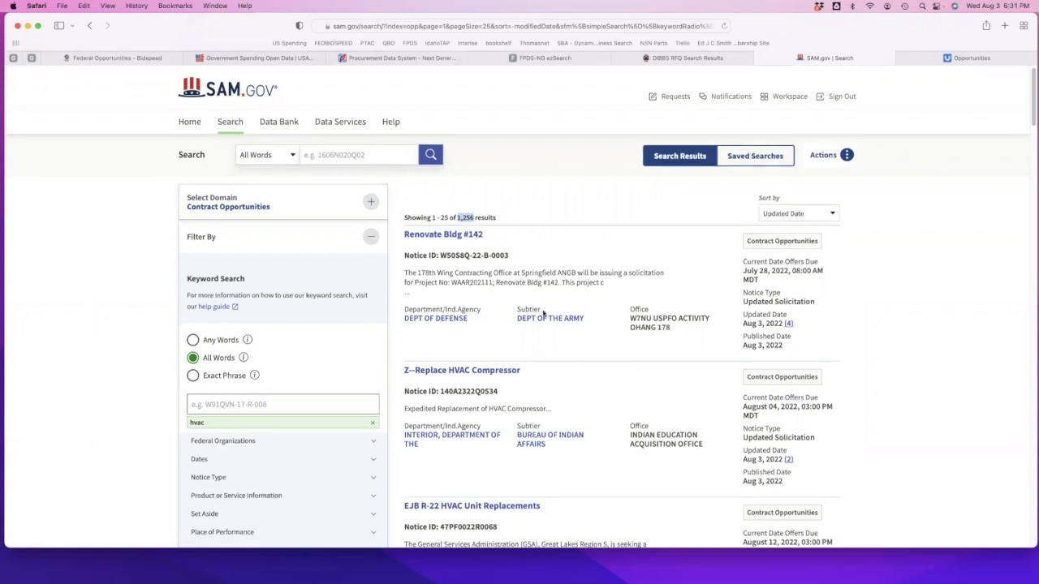
pyautogui.scroll(-1, 543, 314)
pyautogui.scroll(-2, 545, 315)
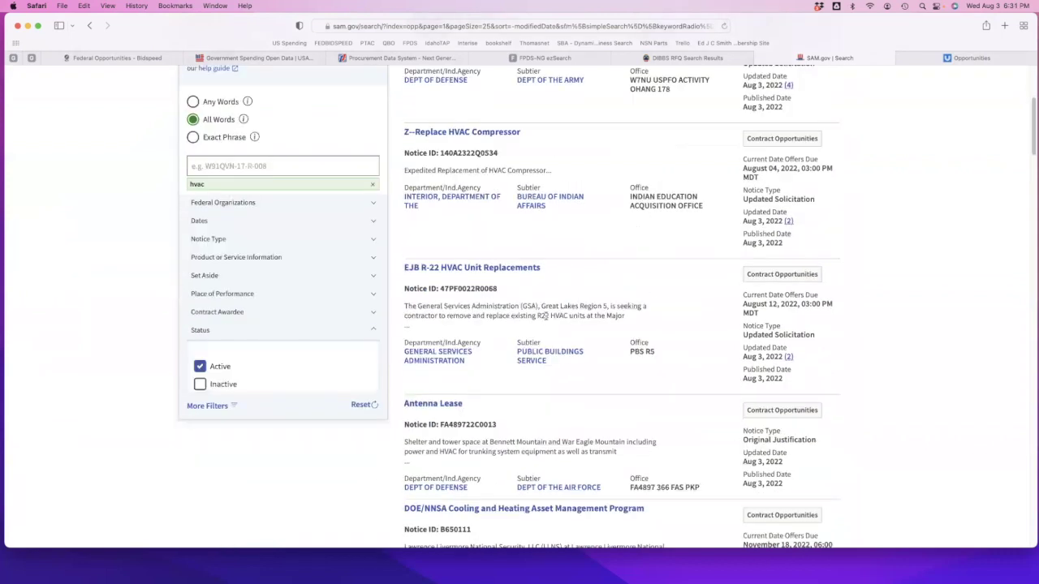
# Step: Set Response/Date Offers Due to Next 3 months, leaving 165 hvac notices
pyautogui.click(252, 228)
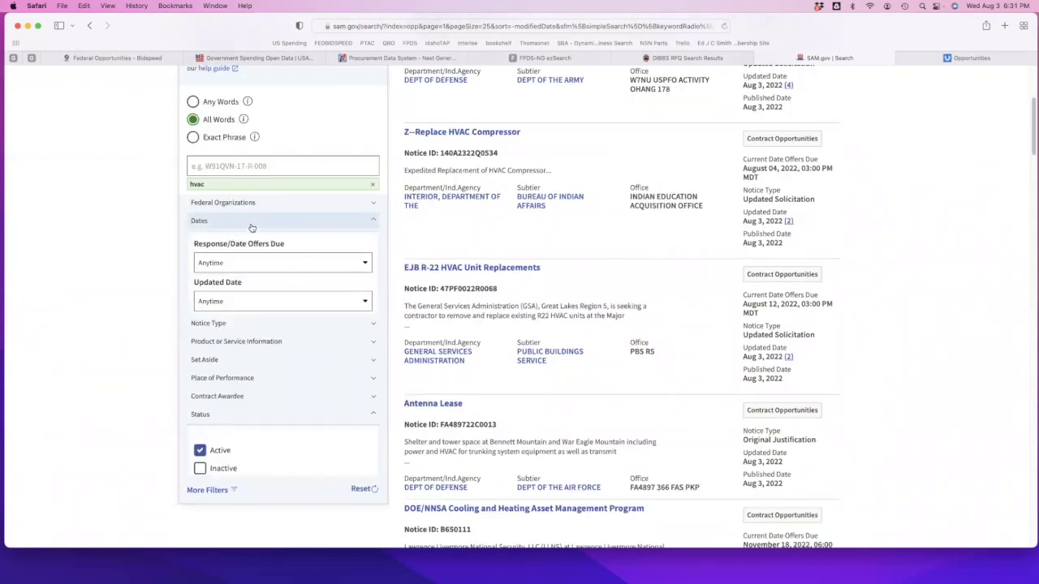
pyautogui.click(284, 266)
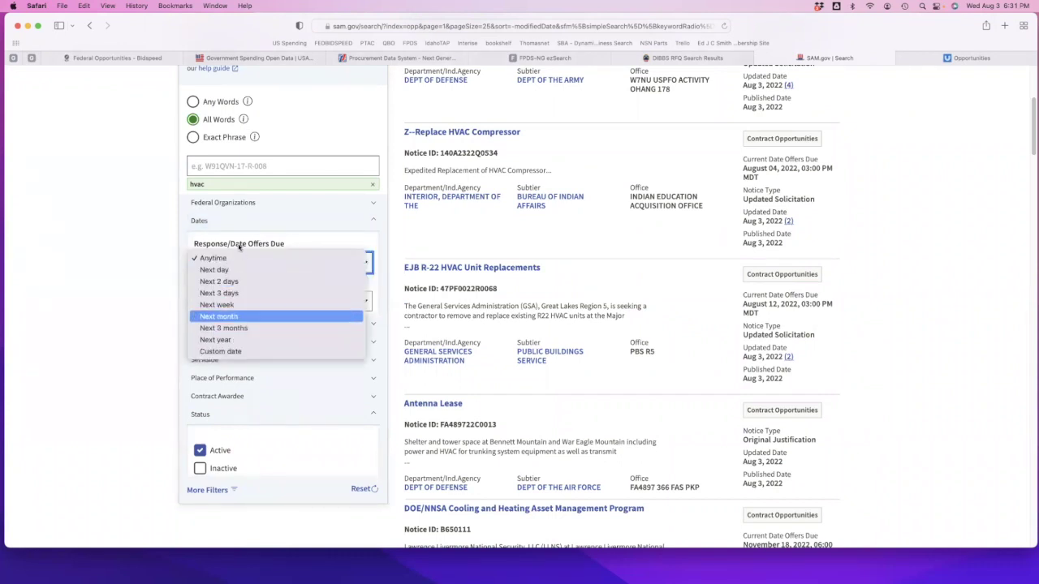
pyautogui.click(223, 328)
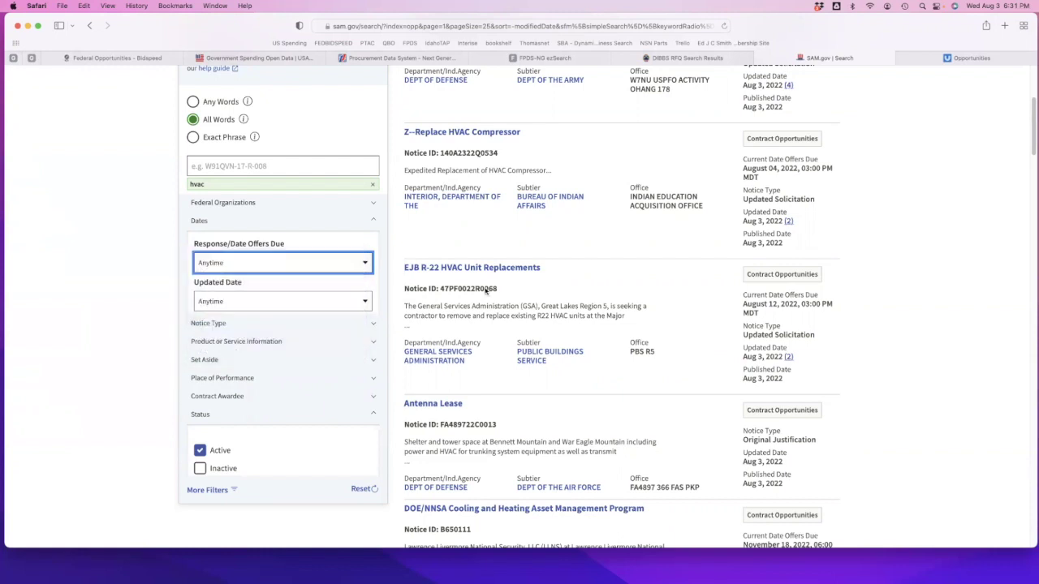
pyautogui.scroll(5, 628, 391)
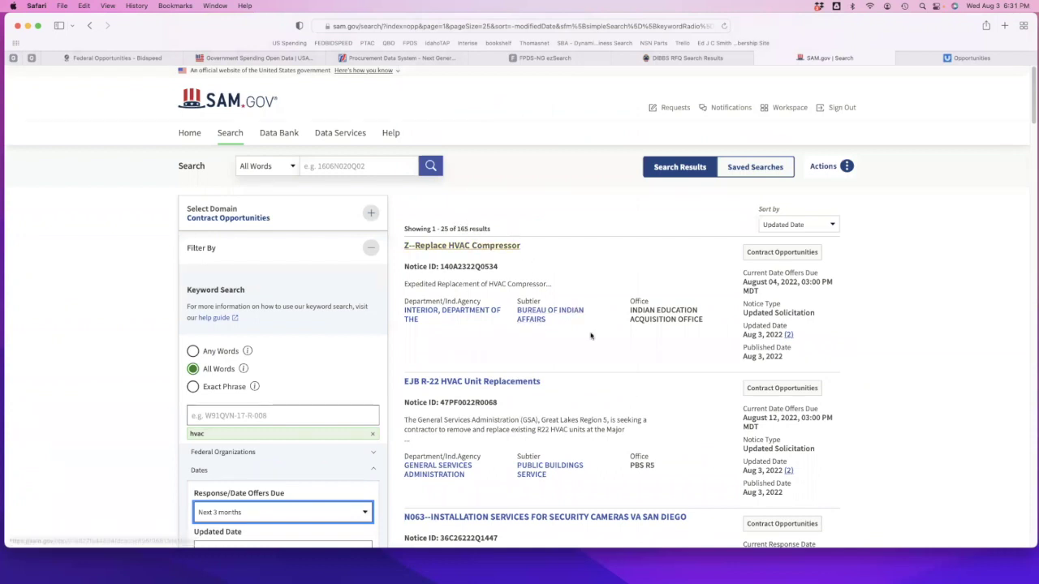
pyautogui.scroll(-1, 635, 377)
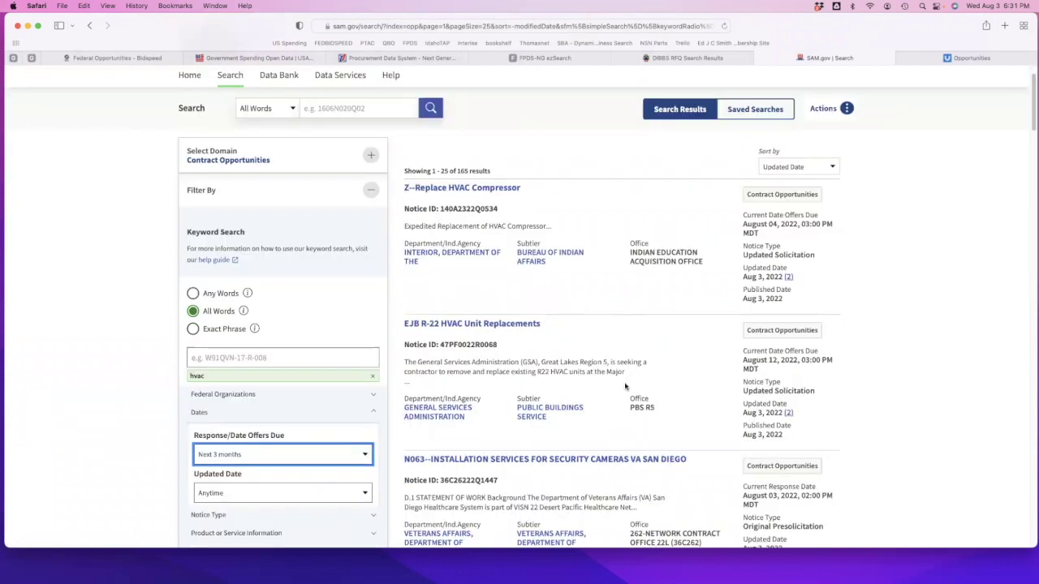
pyautogui.scroll(-1, 551, 260)
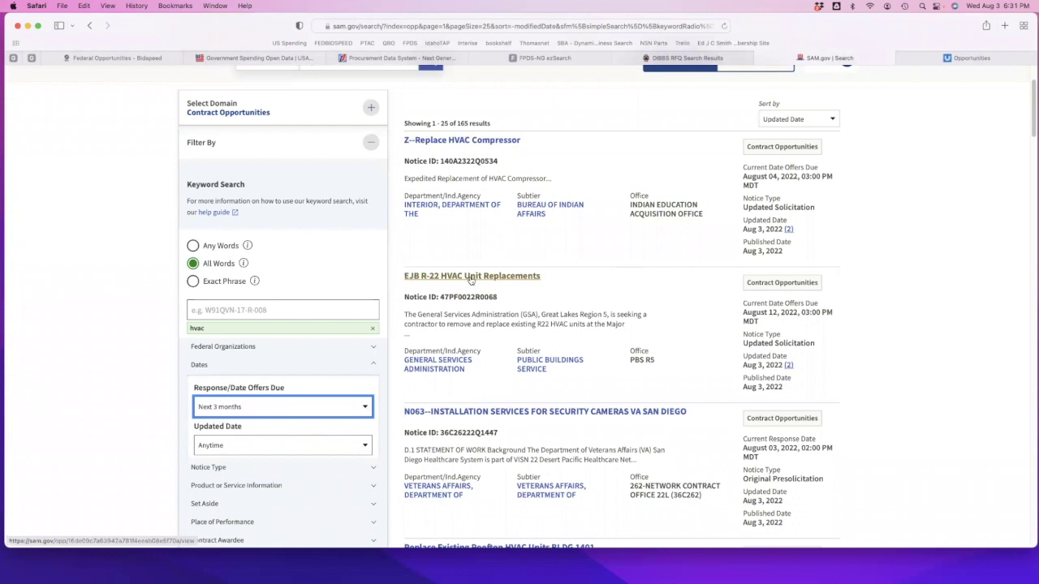
pyautogui.scroll(-5, 532, 312)
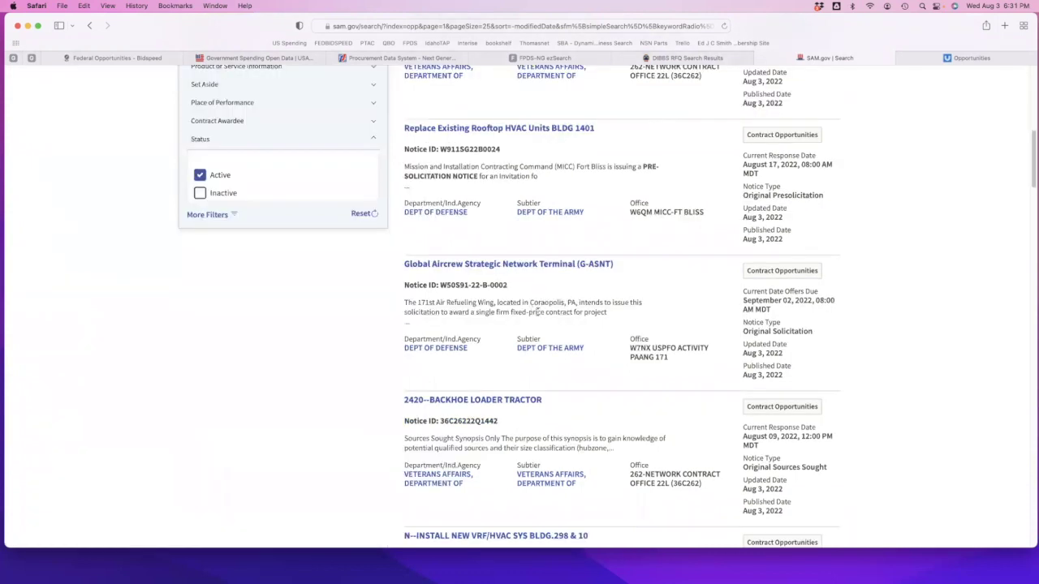
pyautogui.scroll(1, 535, 312)
pyautogui.scroll(5, 535, 313)
pyautogui.scroll(2, 534, 313)
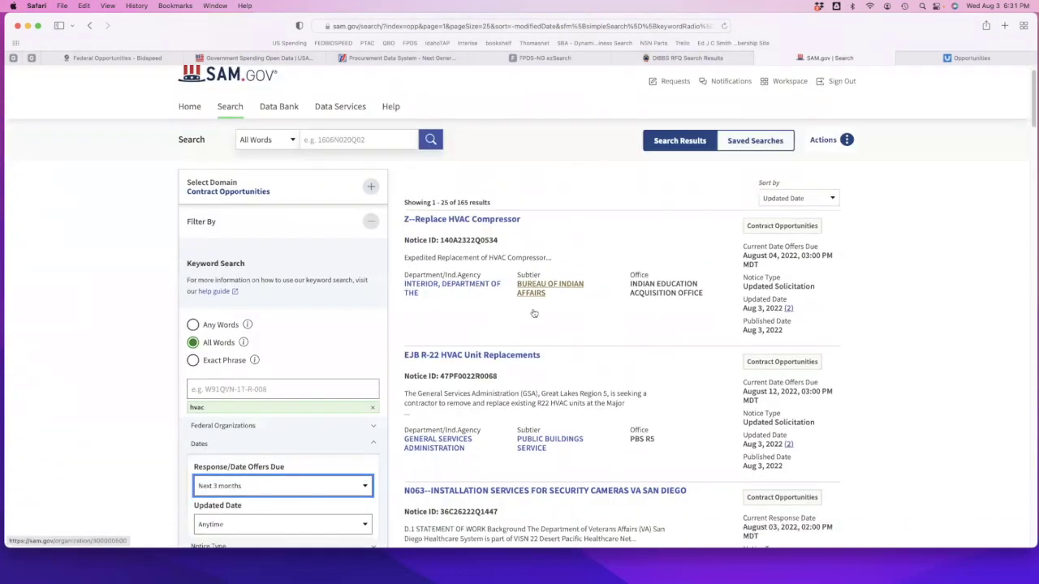
pyautogui.scroll(-5, 534, 314)
pyautogui.scroll(-4, 476, 320)
pyautogui.scroll(7, 541, 317)
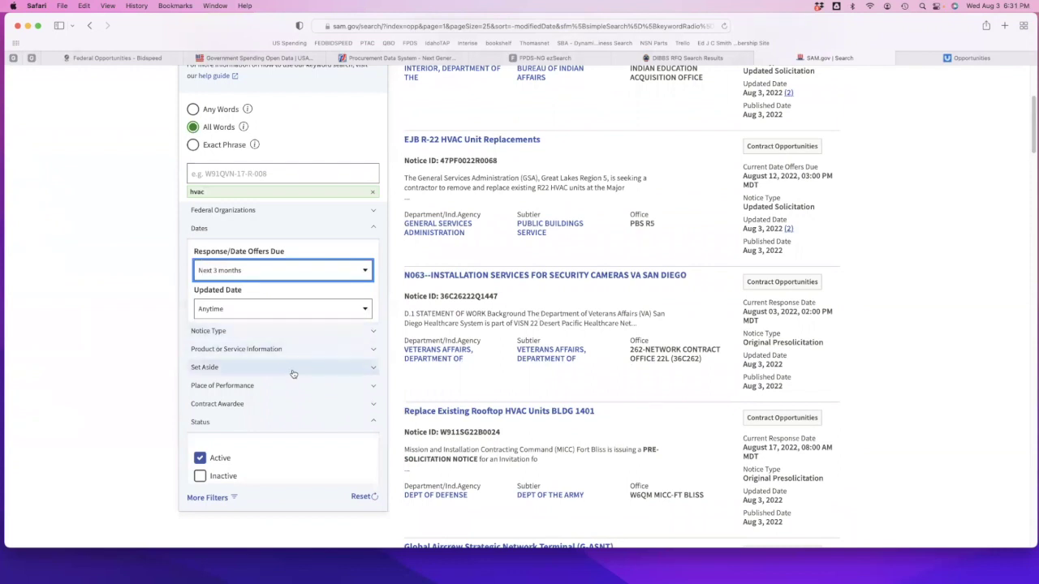
# Step: Add the WOSB Program Set-Aside (FAR 19.15) filter, leaving 3 Air Force HVAC notices
pyautogui.click(358, 369)
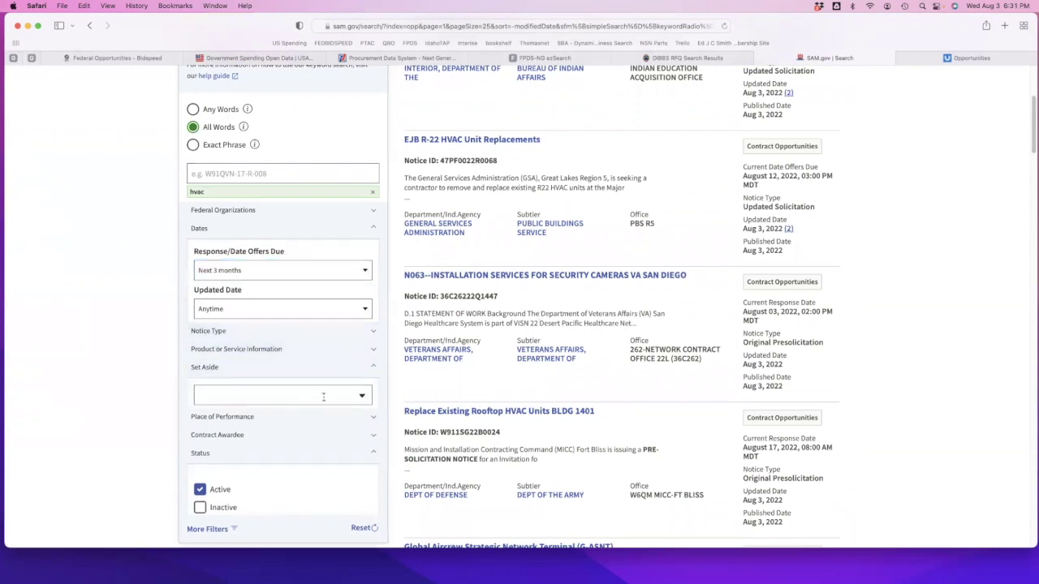
pyautogui.click(362, 396)
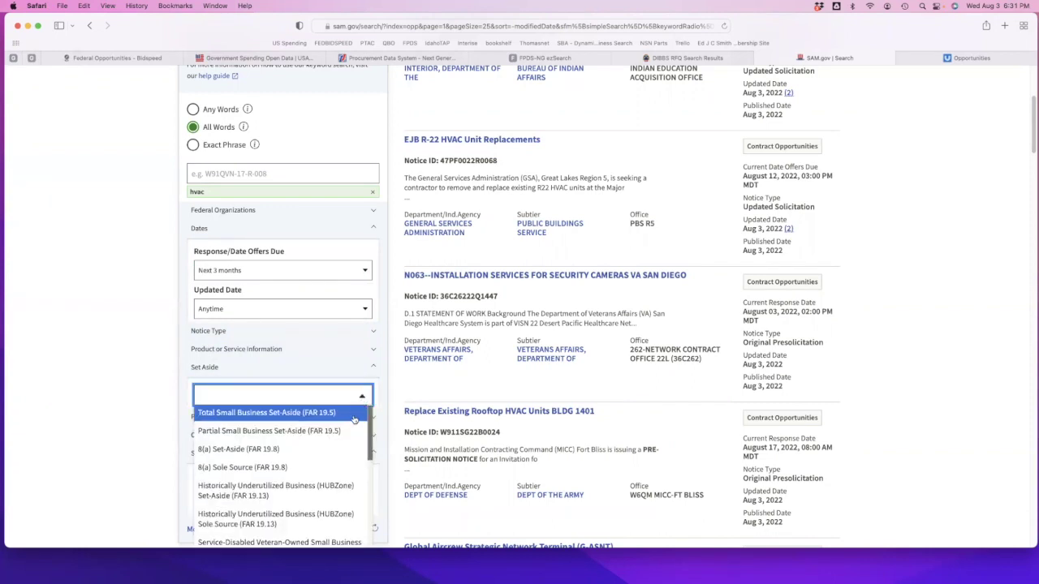
pyautogui.scroll(-1, 354, 420)
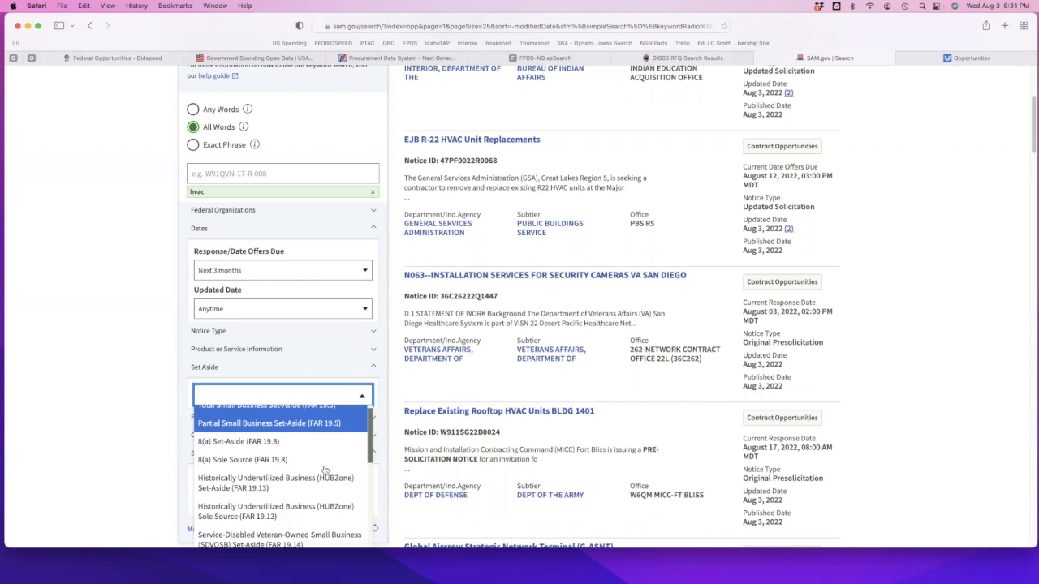
pyautogui.scroll(-2, 307, 497)
pyautogui.scroll(-1, 305, 498)
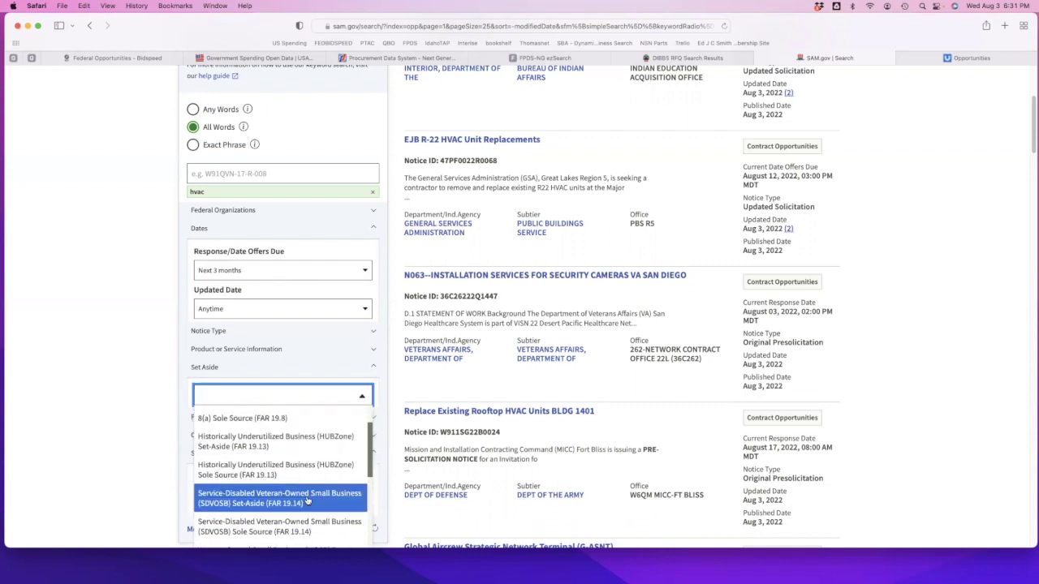
pyautogui.scroll(-2, 305, 498)
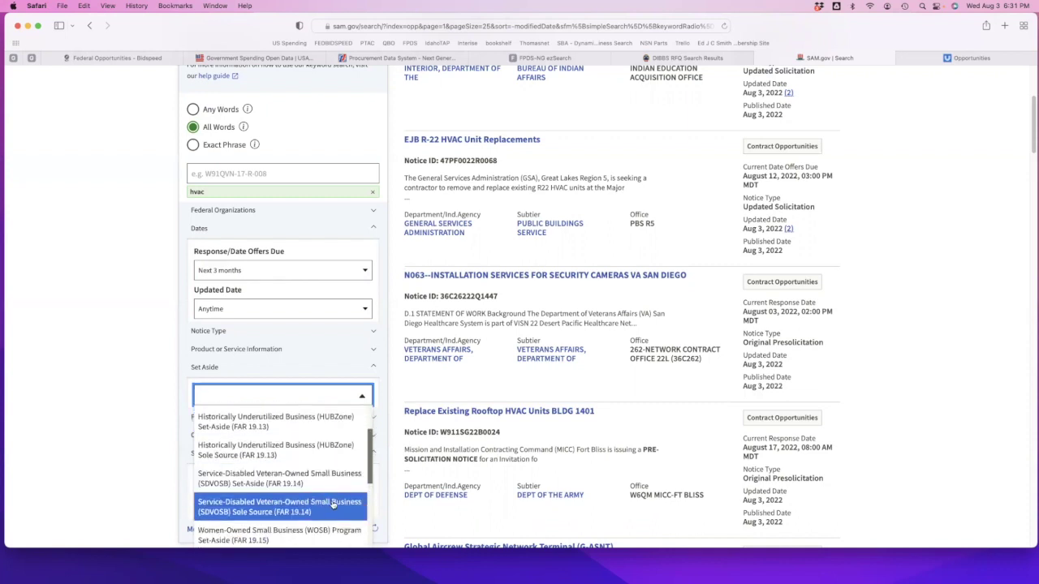
pyautogui.scroll(-1, 331, 504)
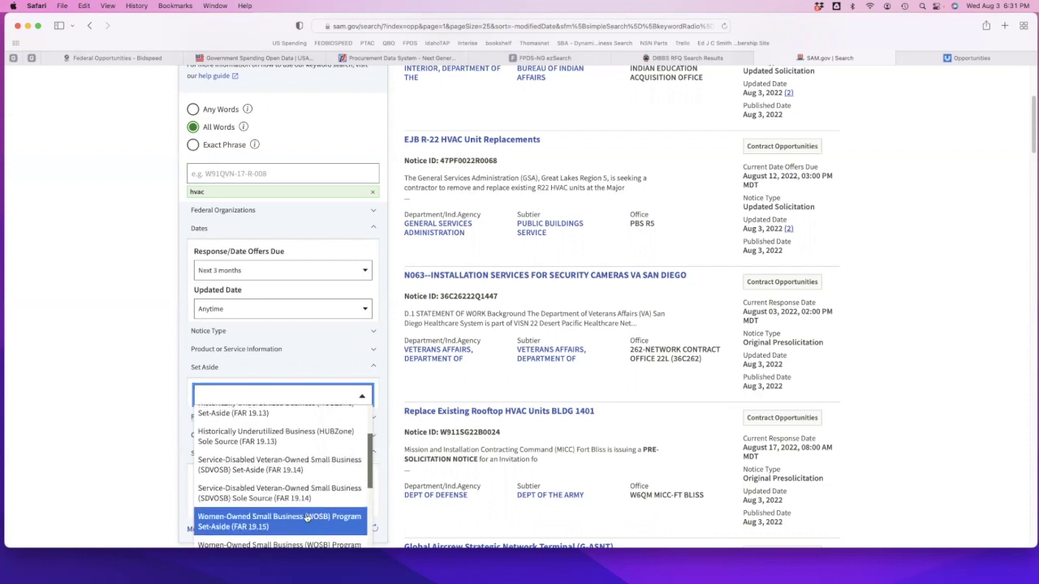
pyautogui.click(308, 518)
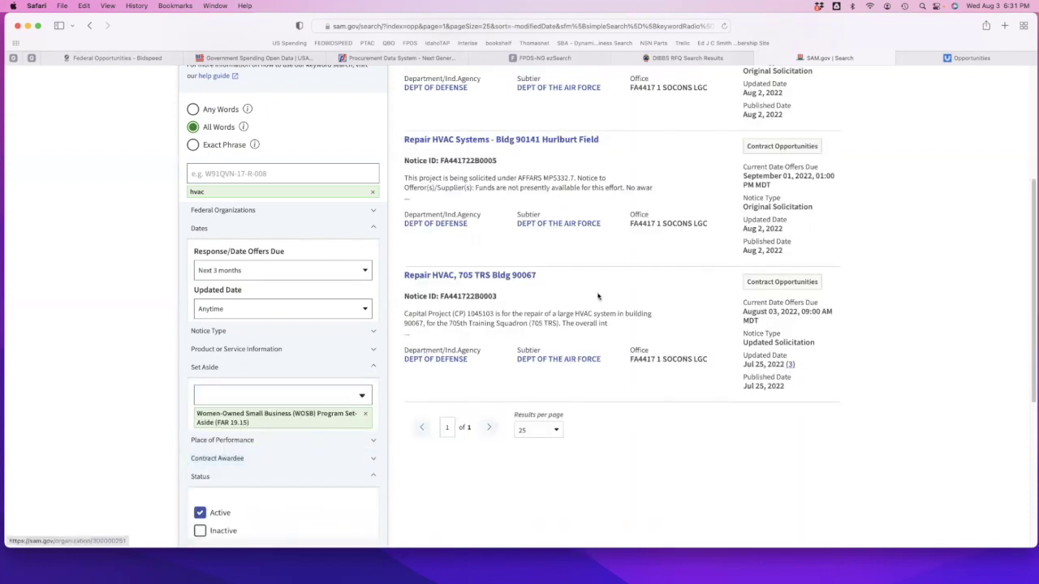
pyautogui.scroll(5, 485, 235)
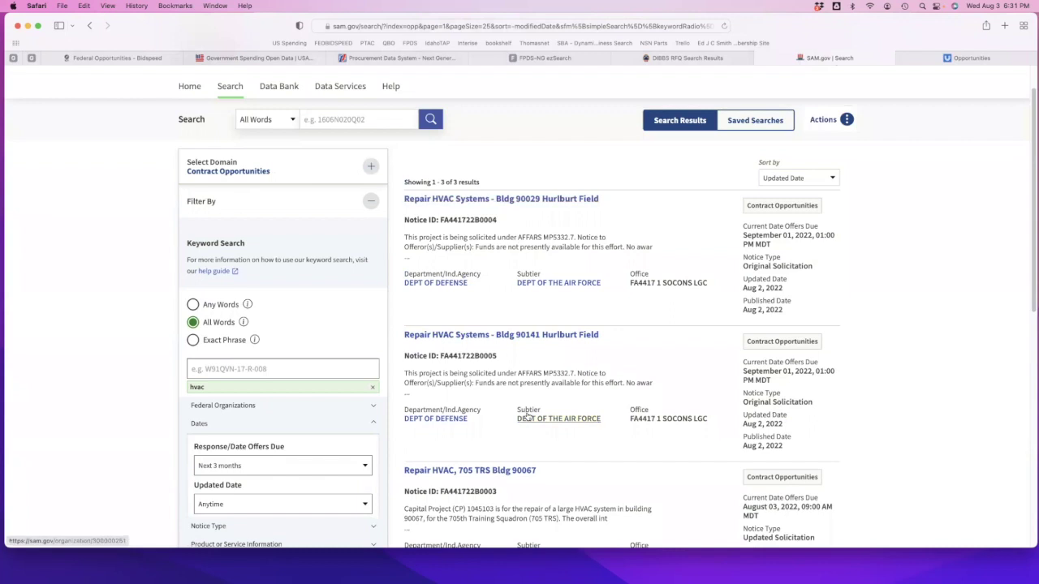
pyautogui.scroll(-5, 337, 414)
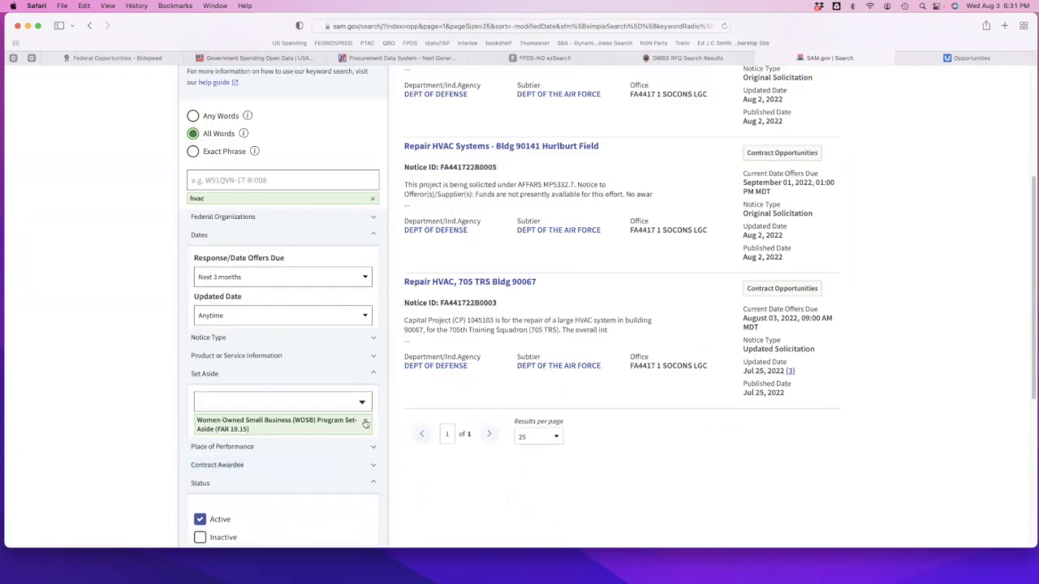
# Step: Swap the WOSB set-aside filter for 8(a) Set-Aside
pyautogui.click(365, 423)
pyautogui.click(341, 402)
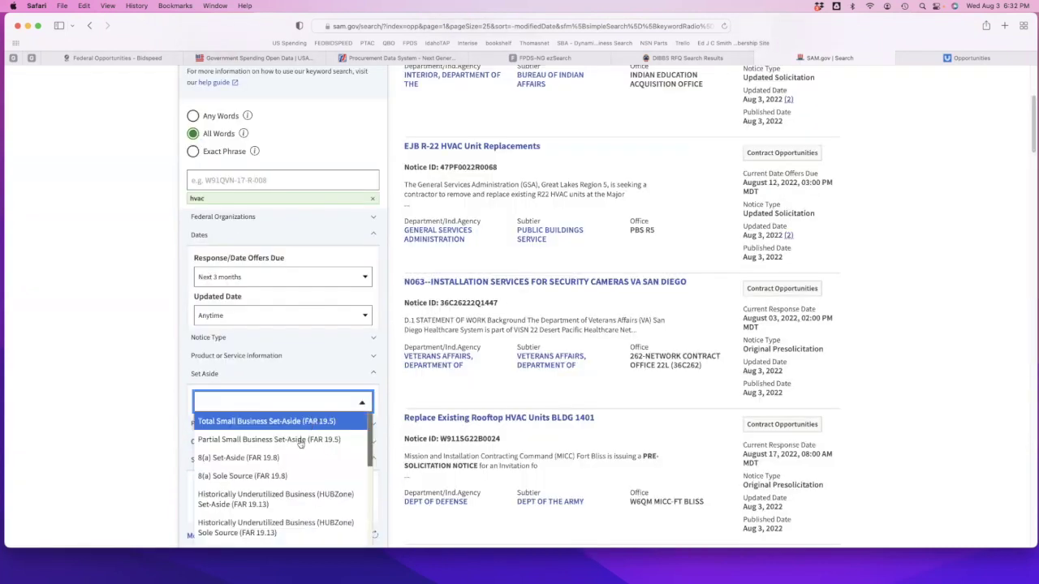
pyautogui.click(276, 458)
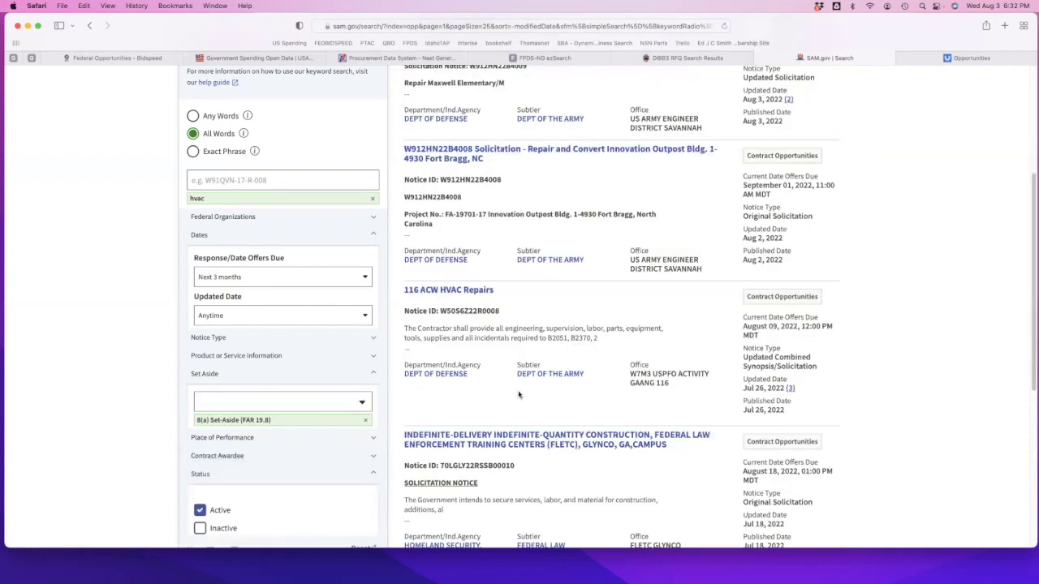
pyautogui.scroll(3, 552, 385)
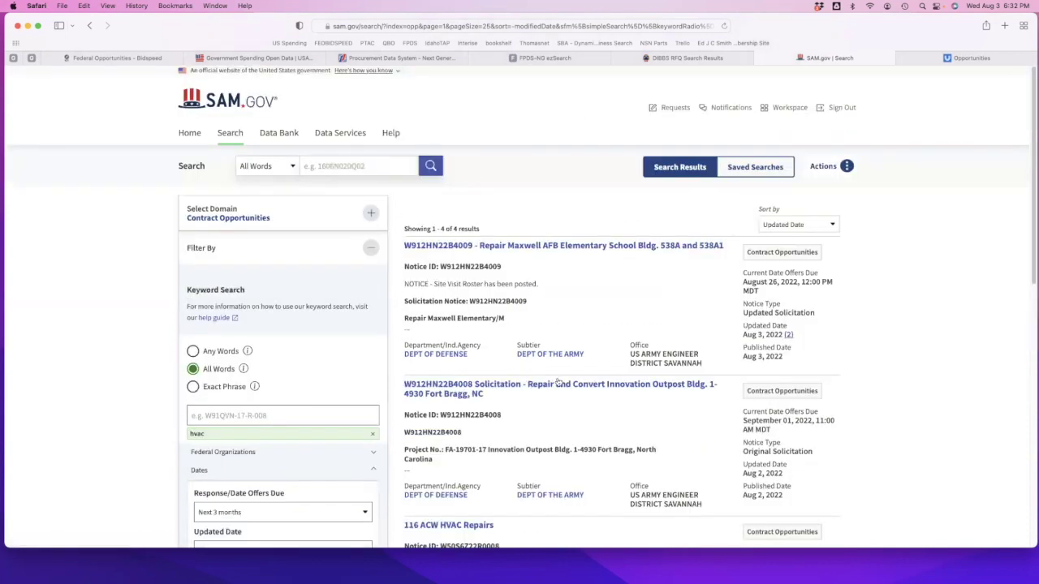
pyautogui.scroll(-1, 558, 382)
pyautogui.scroll(-1, 558, 381)
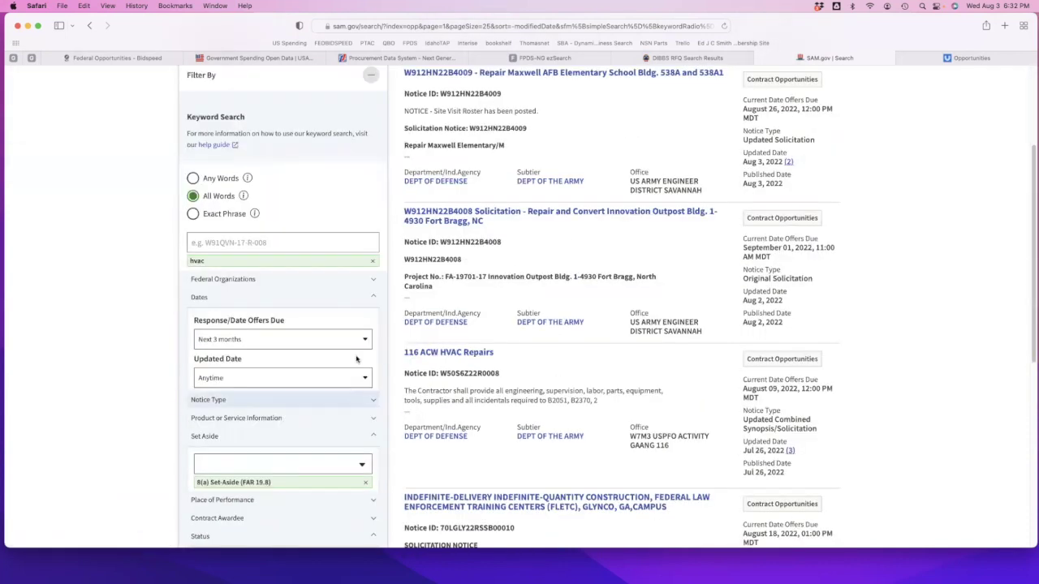
# Step: Replace 8(a) with Total Small Business Set-Aside (FAR 19.5), giving 65 results
pyautogui.click(367, 485)
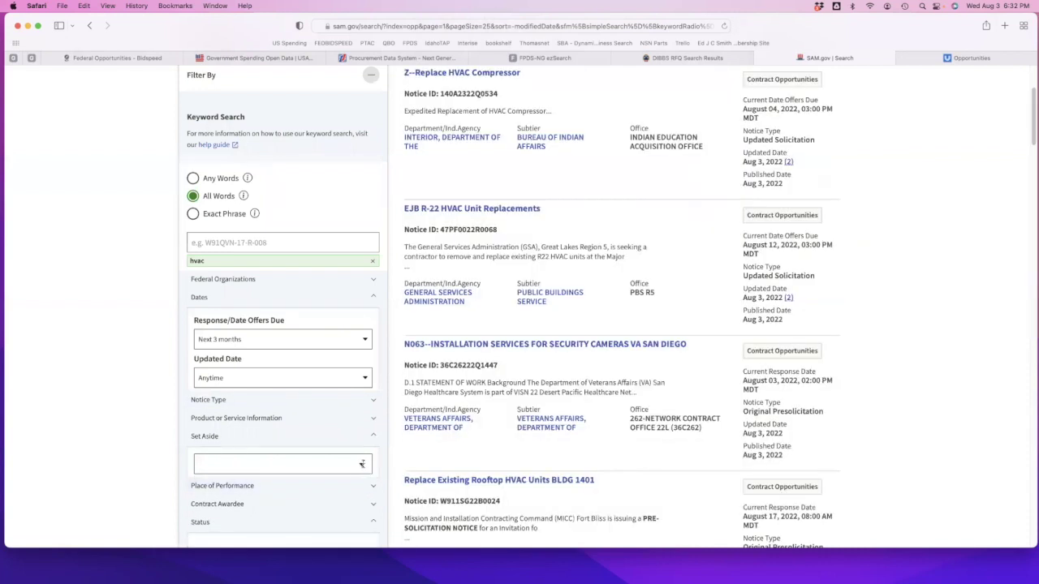
pyautogui.click(362, 465)
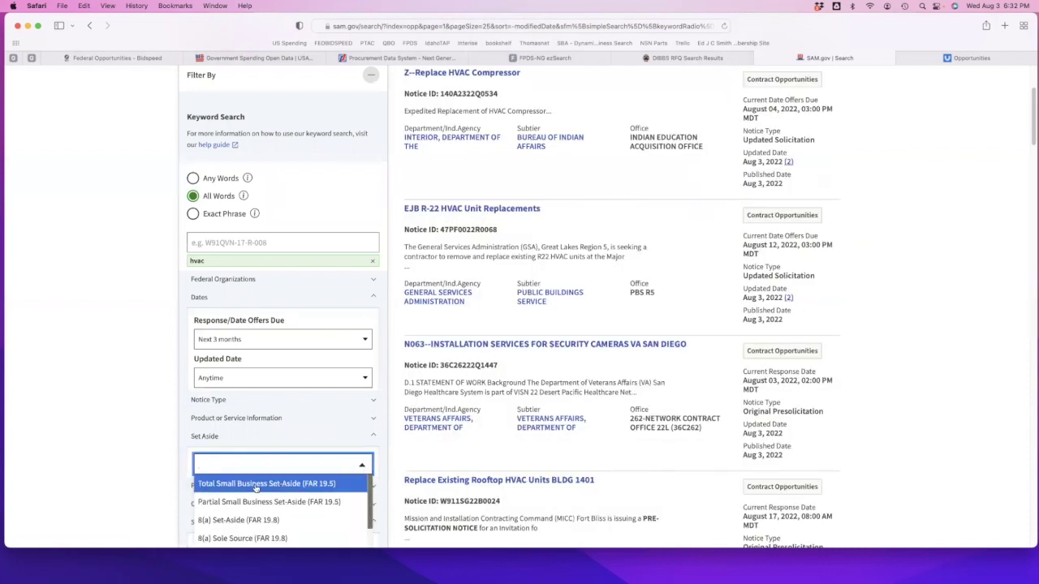
pyautogui.click(257, 485)
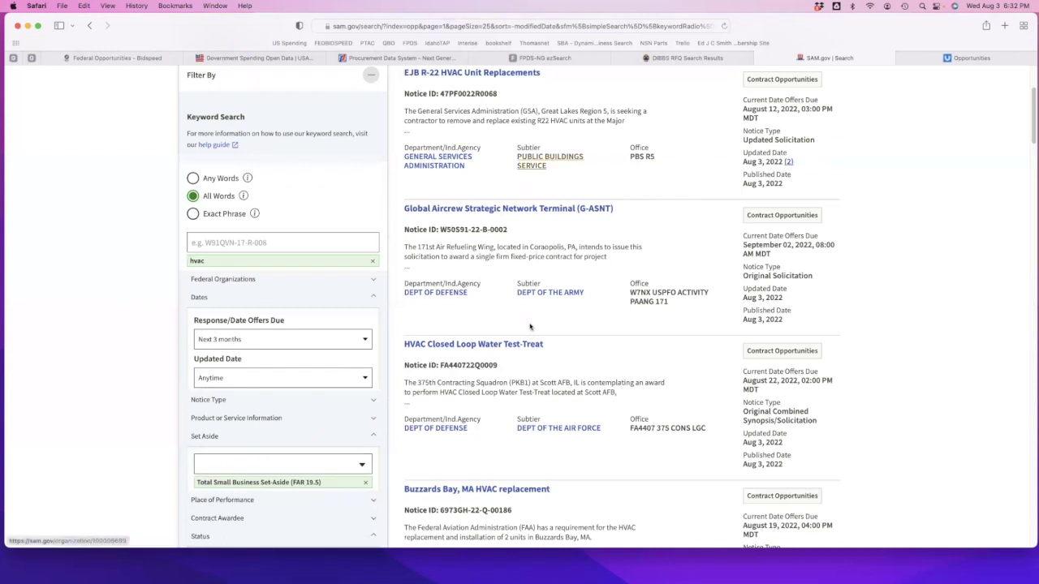
pyautogui.scroll(5, 508, 452)
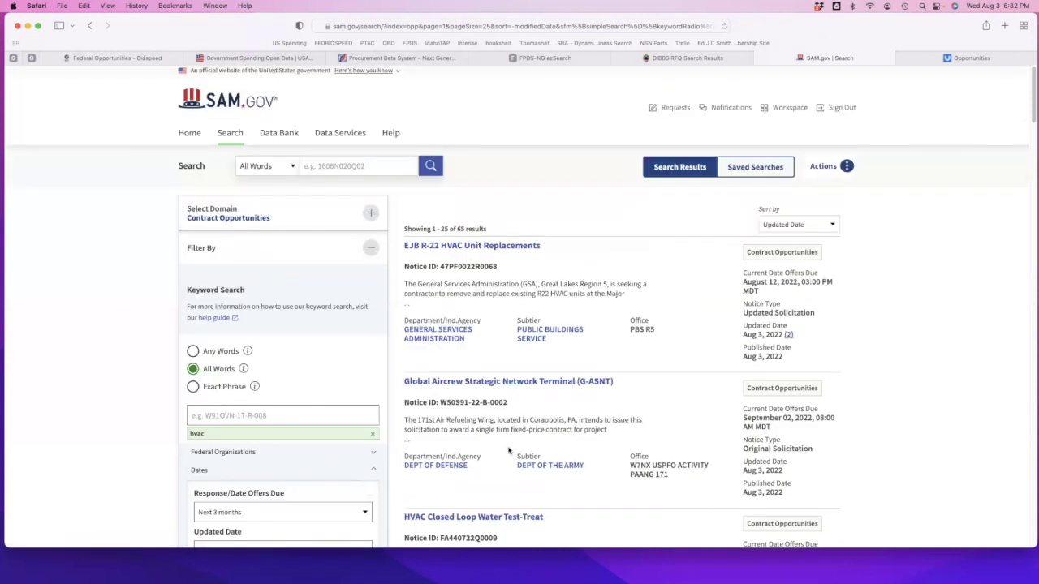
pyautogui.scroll(-4, 509, 451)
pyautogui.scroll(-3, 376, 307)
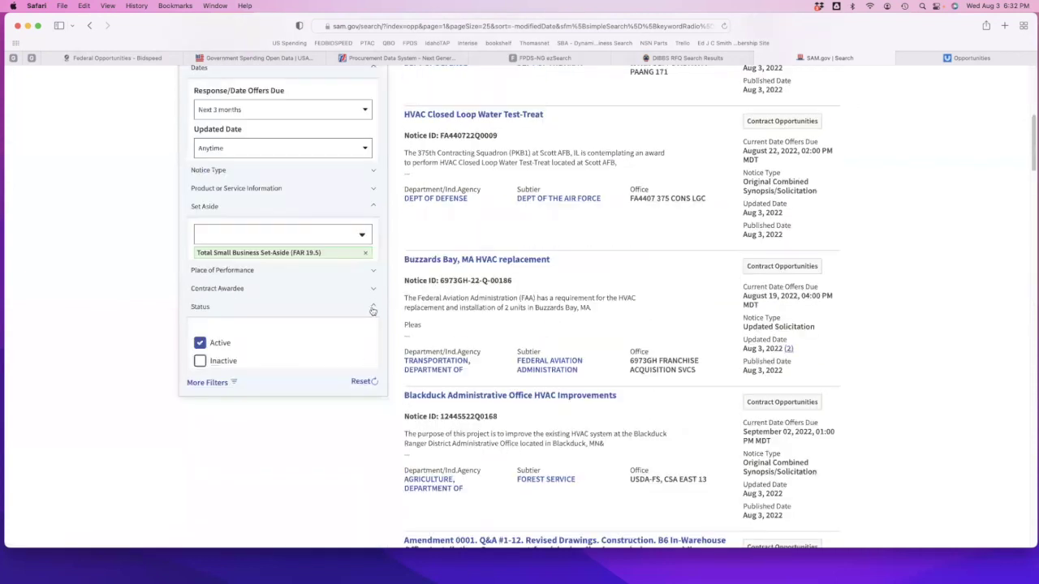
# Step: Add 8(a) Set-Aside (FAR 19.8) alongside the Total Small Business set-aside filter
pyautogui.click(361, 235)
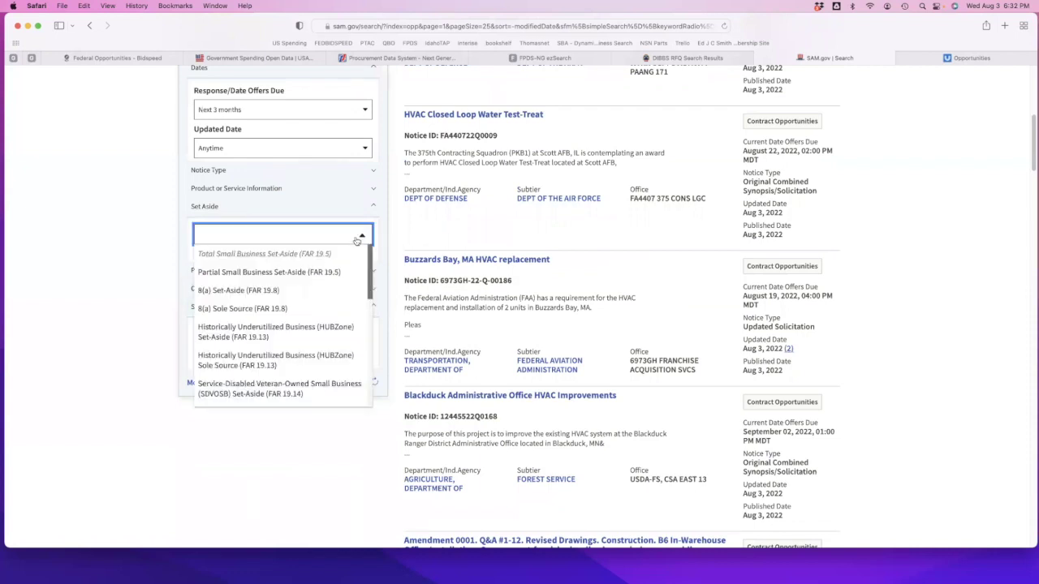
pyautogui.click(242, 292)
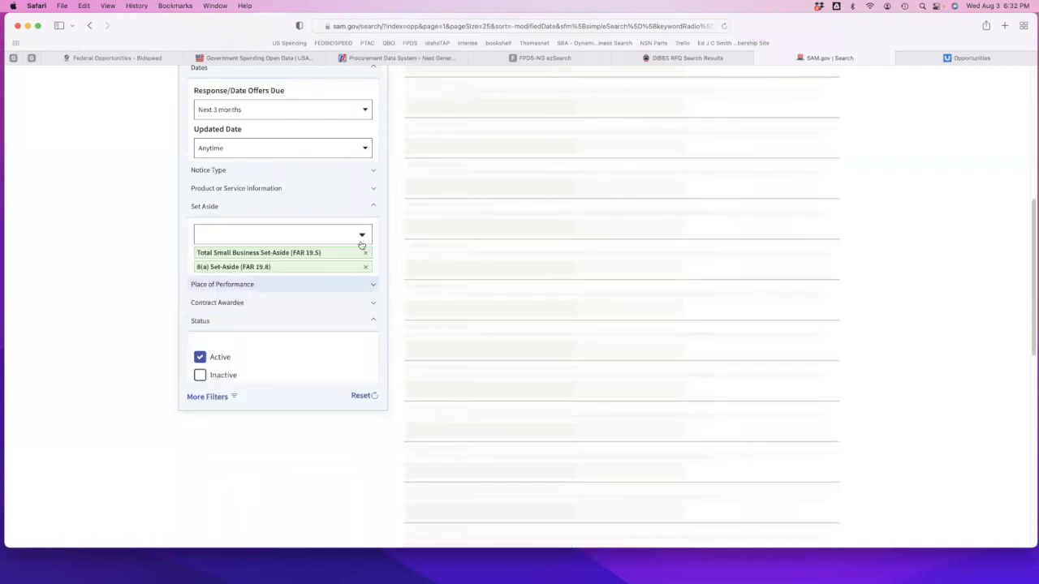
pyautogui.click(363, 235)
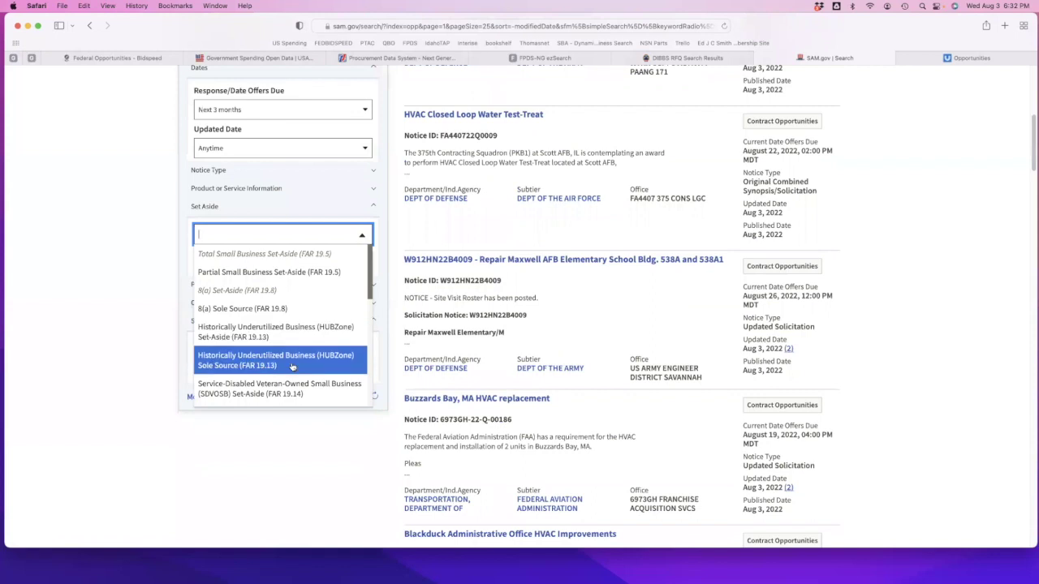
pyautogui.scroll(-2, 294, 368)
pyautogui.scroll(-2, 301, 371)
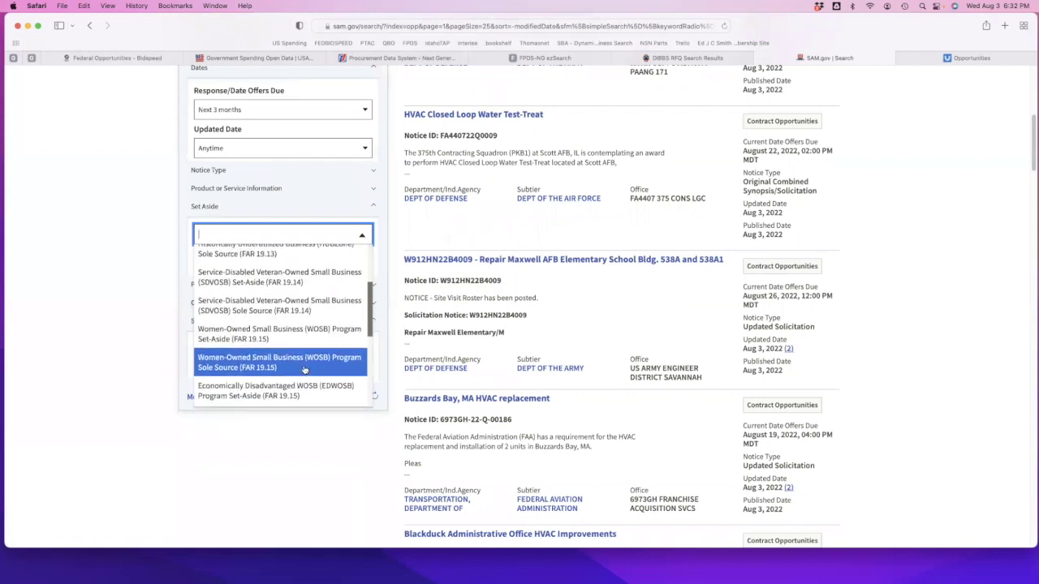
pyautogui.press('Up')
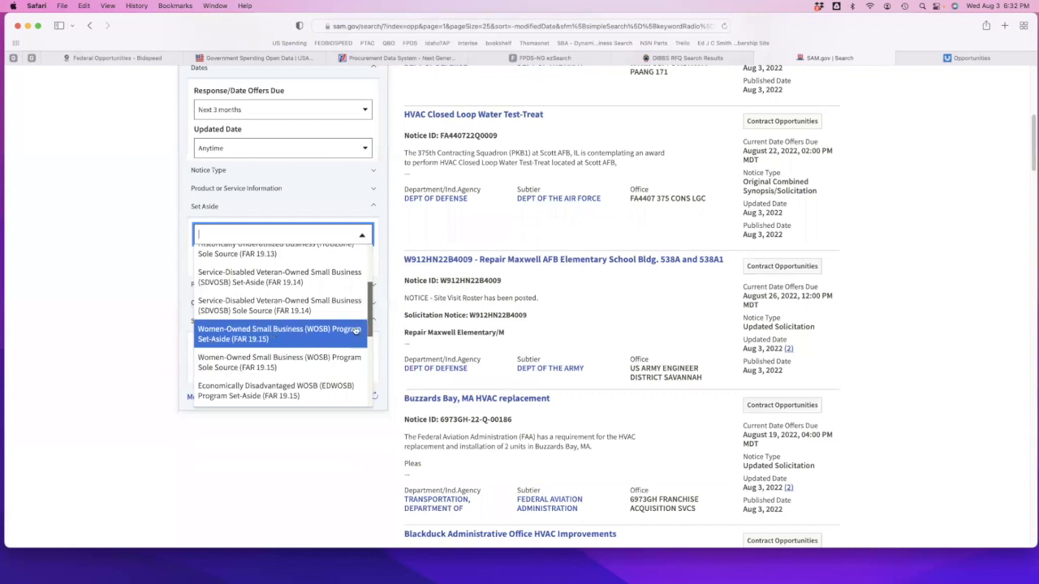
pyautogui.click(626, 339)
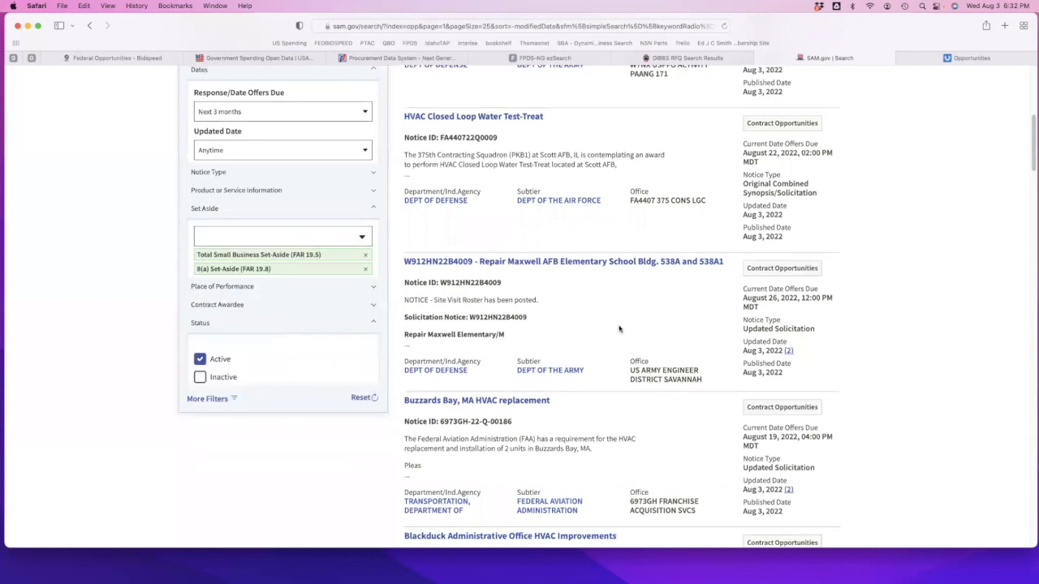
pyautogui.scroll(1, 586, 361)
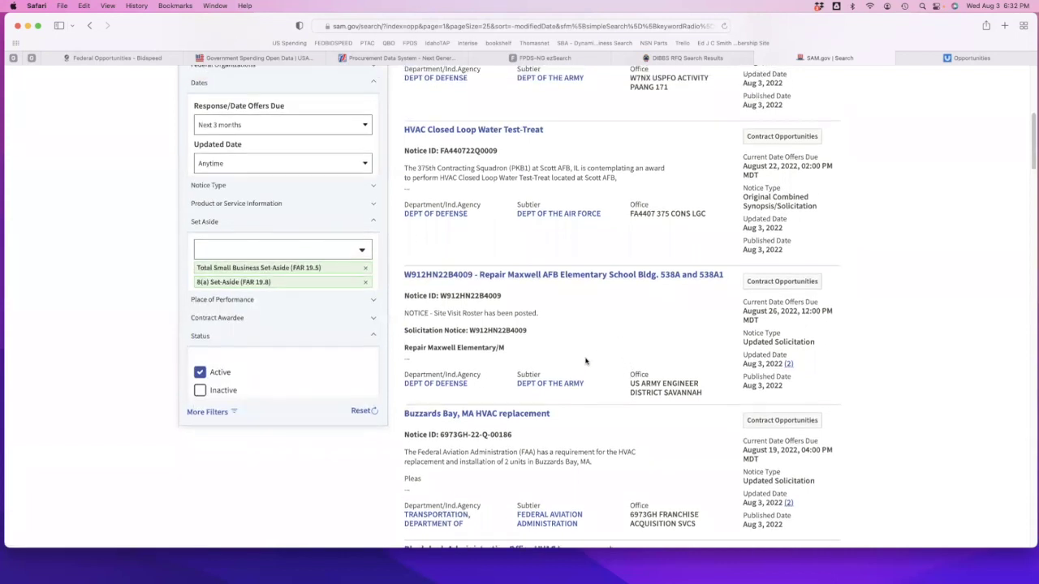
pyautogui.scroll(2, 586, 361)
pyautogui.scroll(2, 588, 362)
pyautogui.scroll(4, 591, 364)
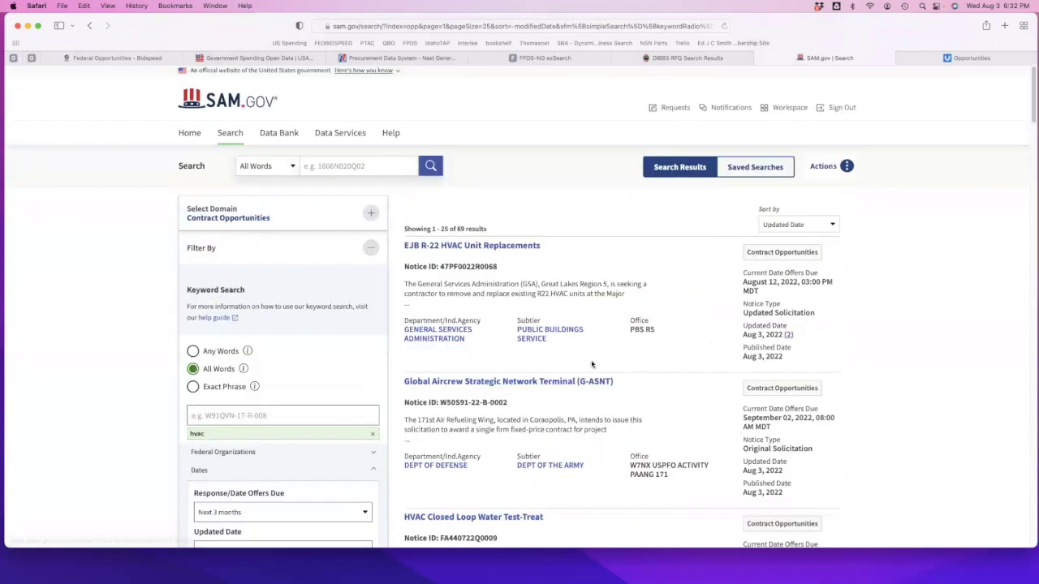
pyautogui.scroll(-1, 592, 364)
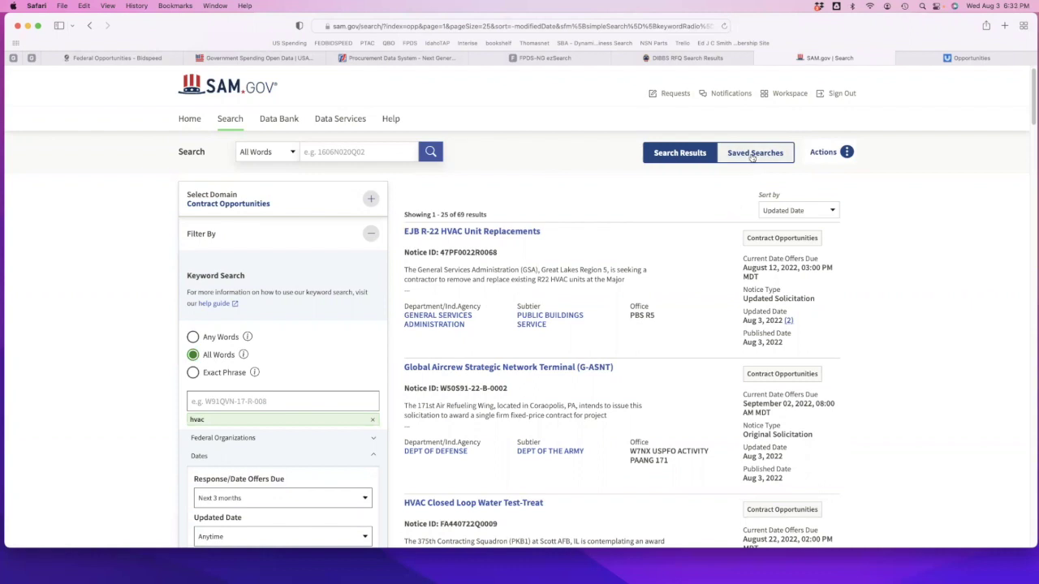
pyautogui.click(752, 154)
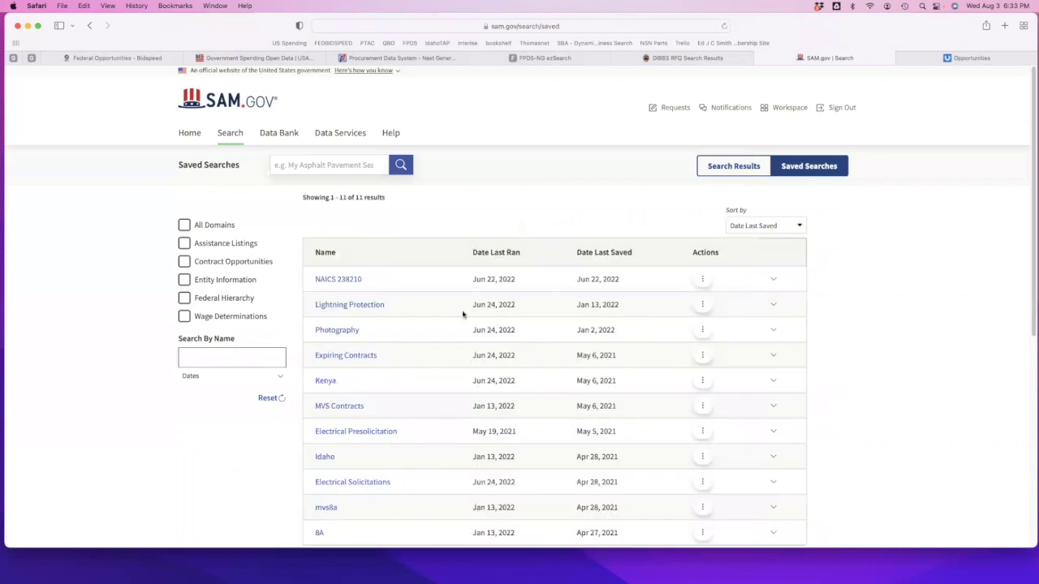
pyautogui.scroll(-3, 500, 313)
pyautogui.scroll(3, 503, 313)
pyautogui.click(89, 25)
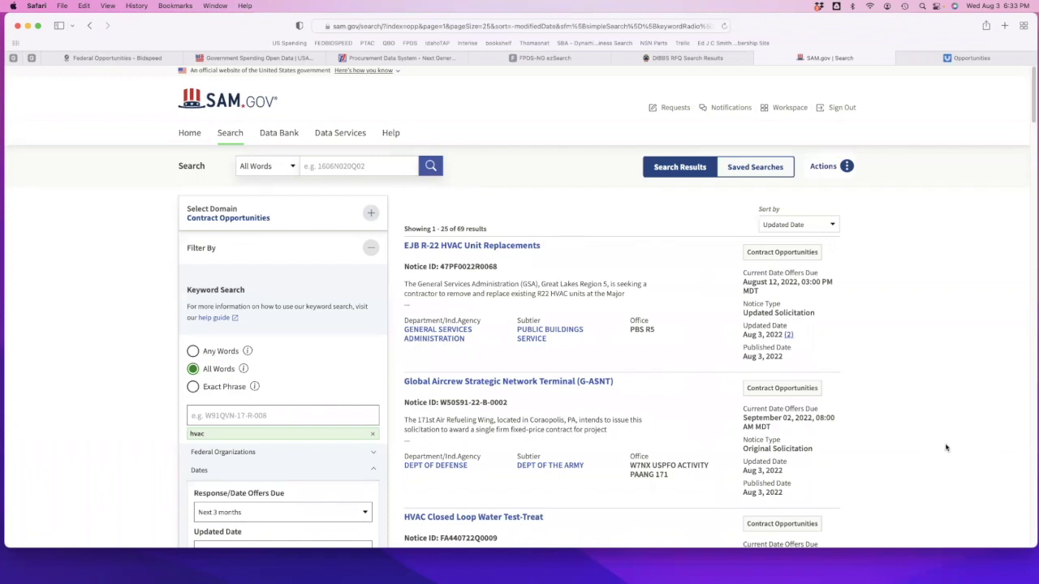
pyautogui.scroll(-3, 953, 442)
pyautogui.scroll(-2, 954, 437)
pyautogui.scroll(-3, 954, 434)
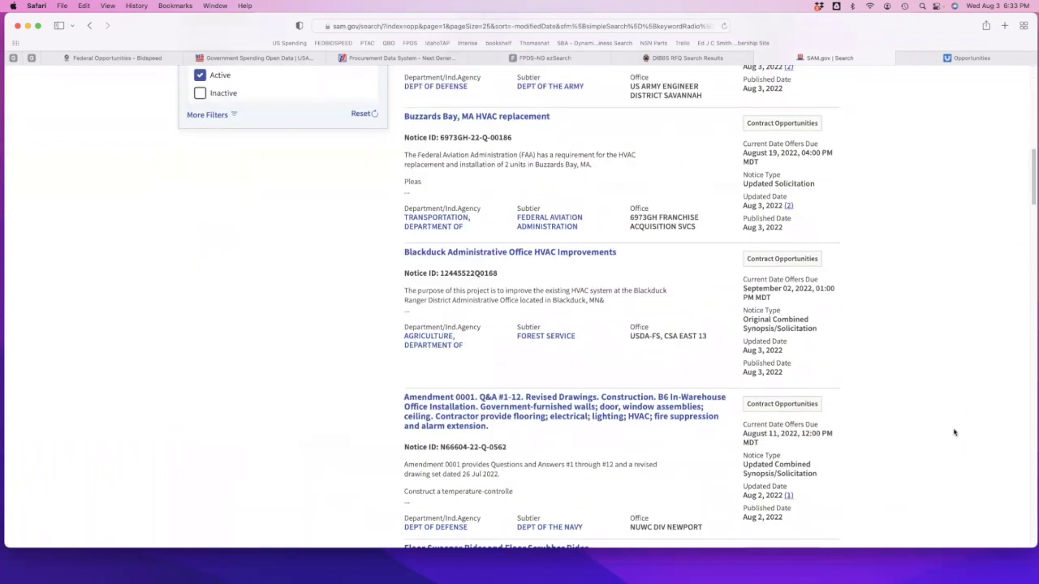
pyautogui.scroll(10, 944, 431)
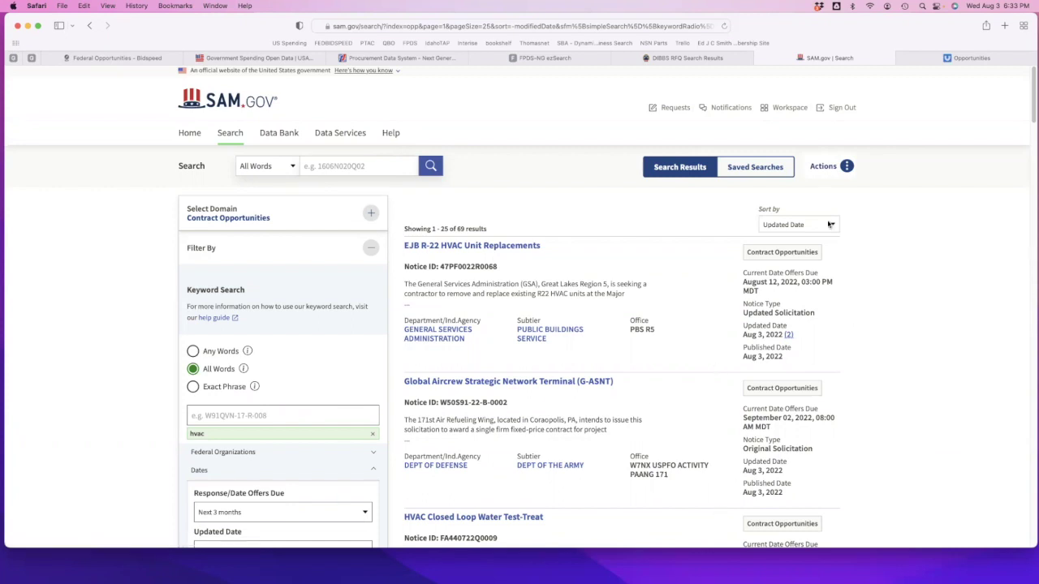
pyautogui.click(839, 168)
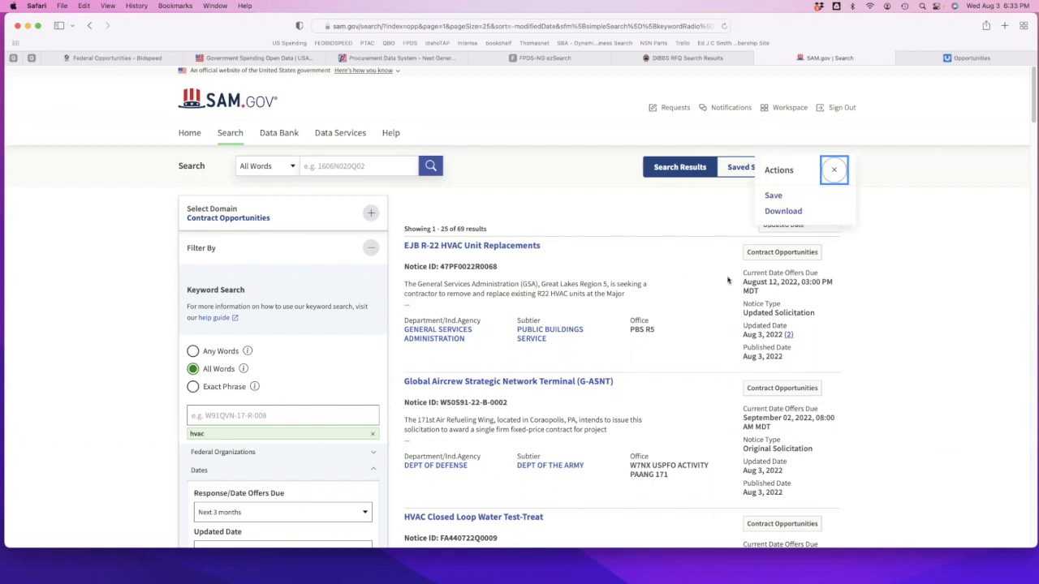
pyautogui.click(911, 322)
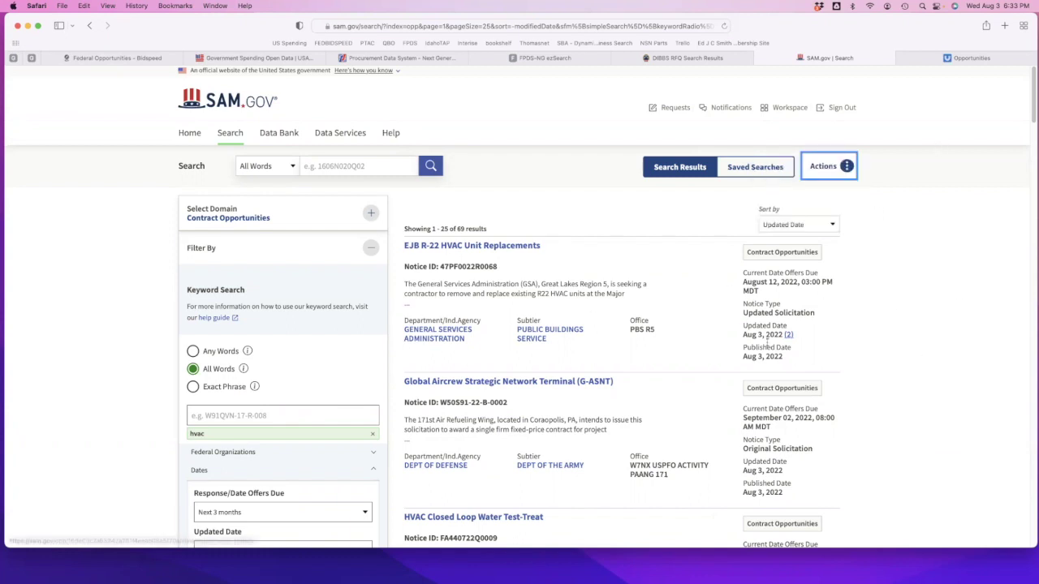